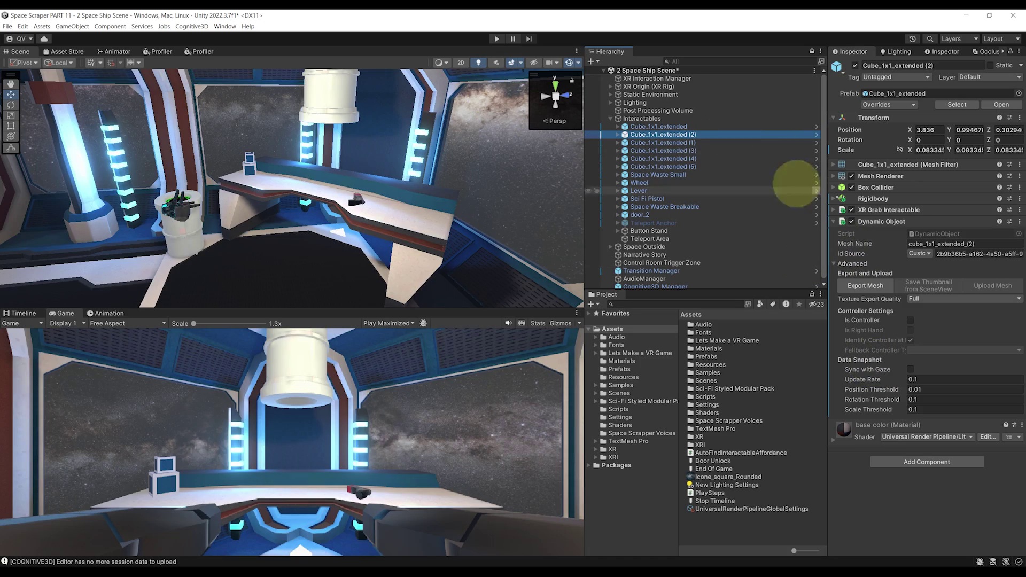
Step: Open the Cognitive3D Dynamic Objects list and inspect a scene object's properties
click(191, 26)
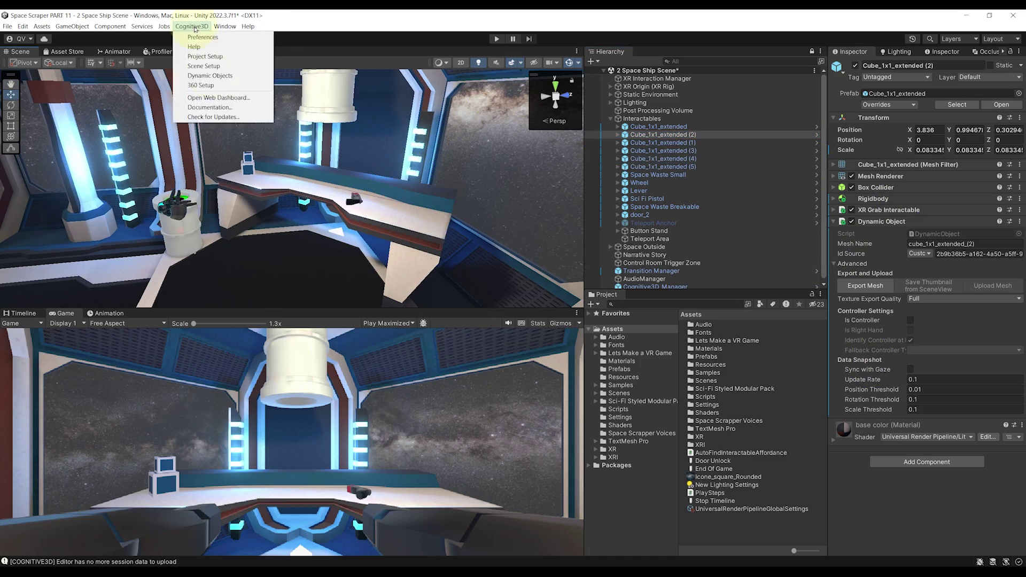
click(214, 64)
click(667, 102)
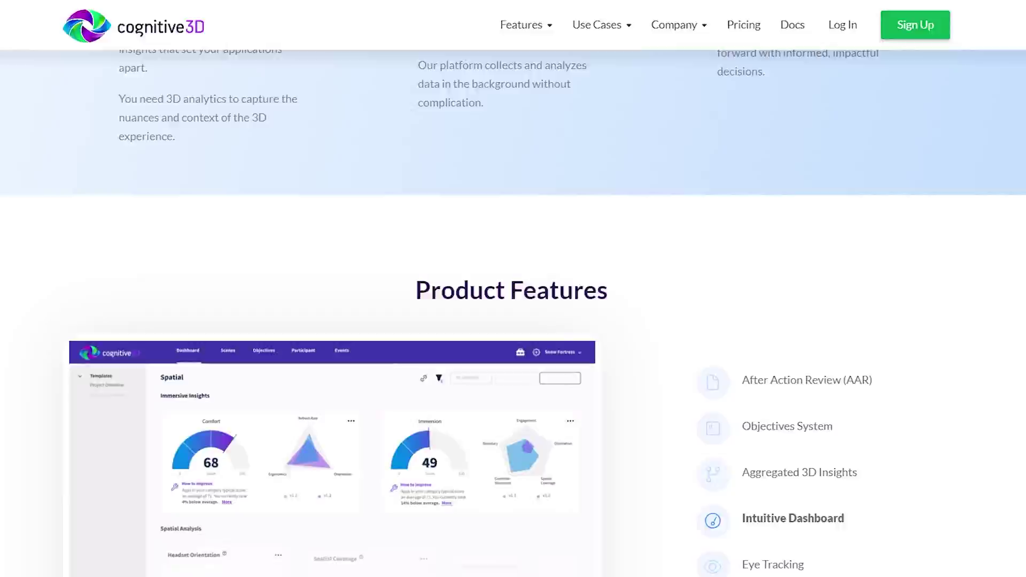
Step: Scroll the Cognitive3D website from Product Features down to the Use Cases section
scroll(513, 314, down, 3)
scroll(513, 314, down, 4)
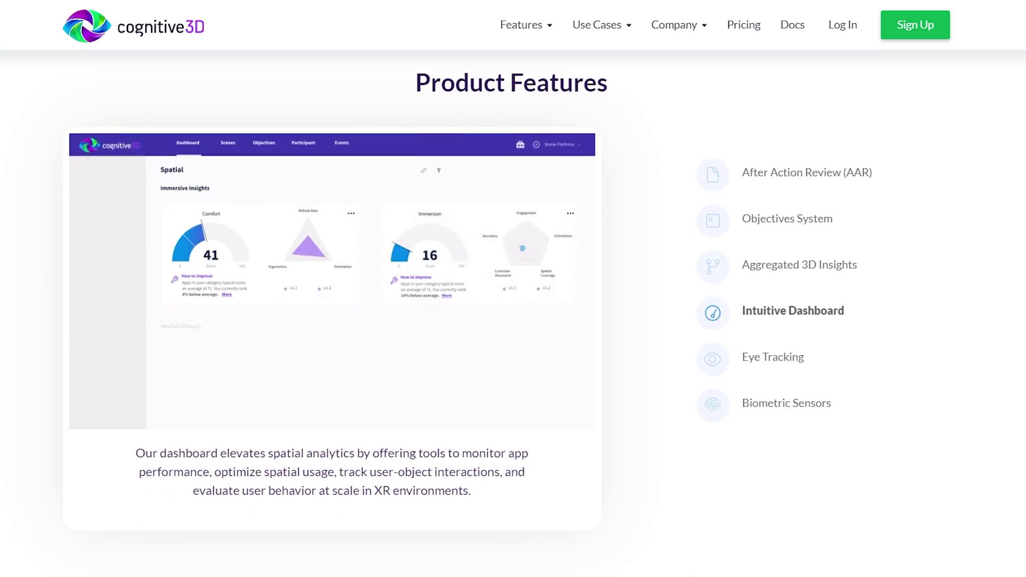
scroll(514, 313, down, 4)
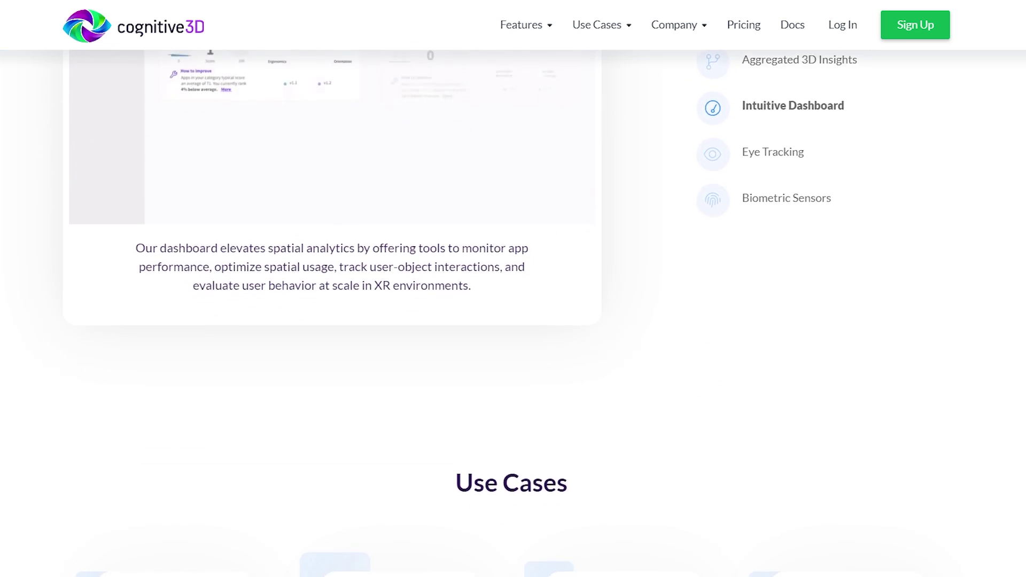
scroll(514, 313, down, 2)
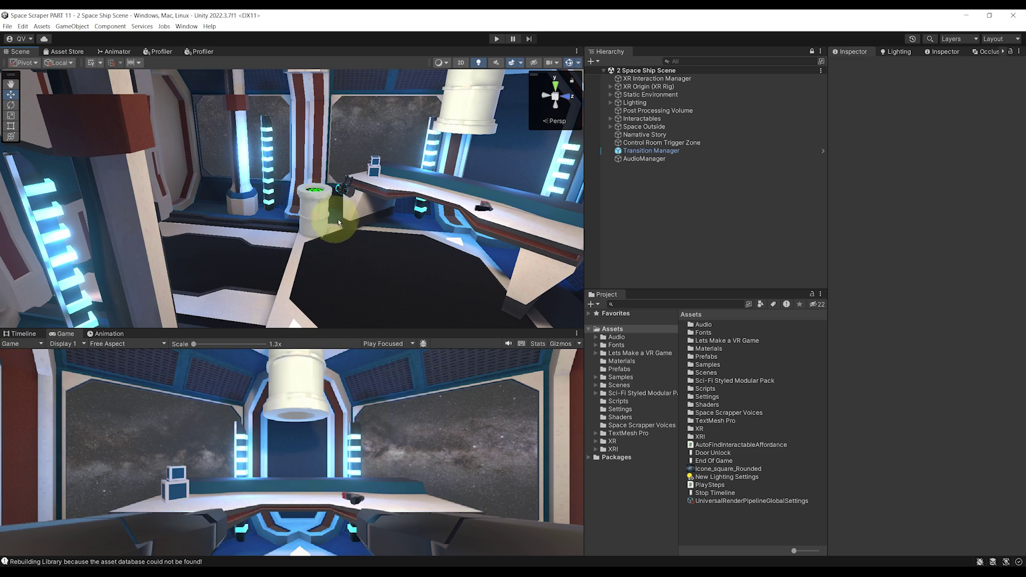
middle_drag(362, 202, 277, 201)
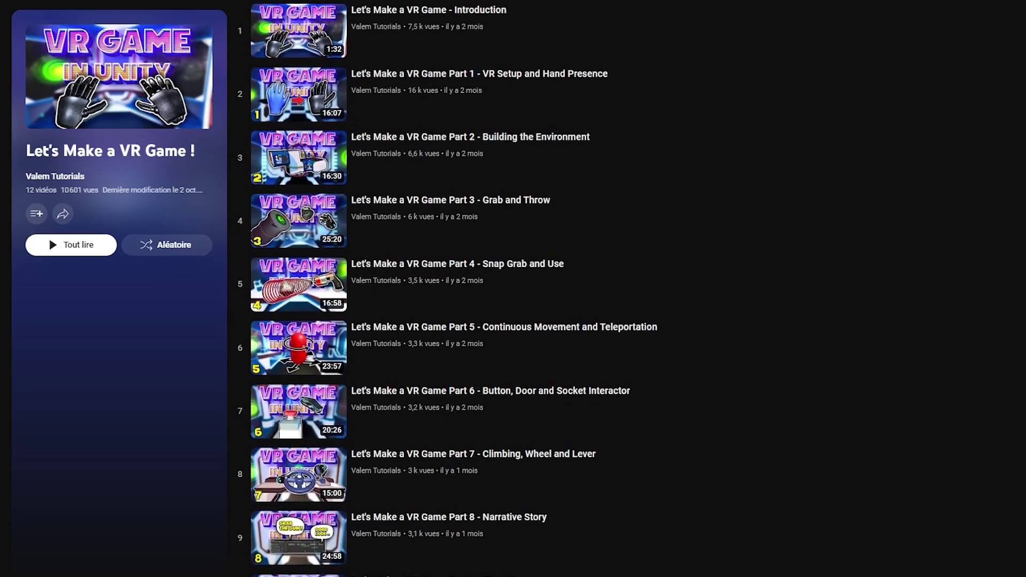
scroll(631, 289, down, 2)
scroll(631, 288, down, 1)
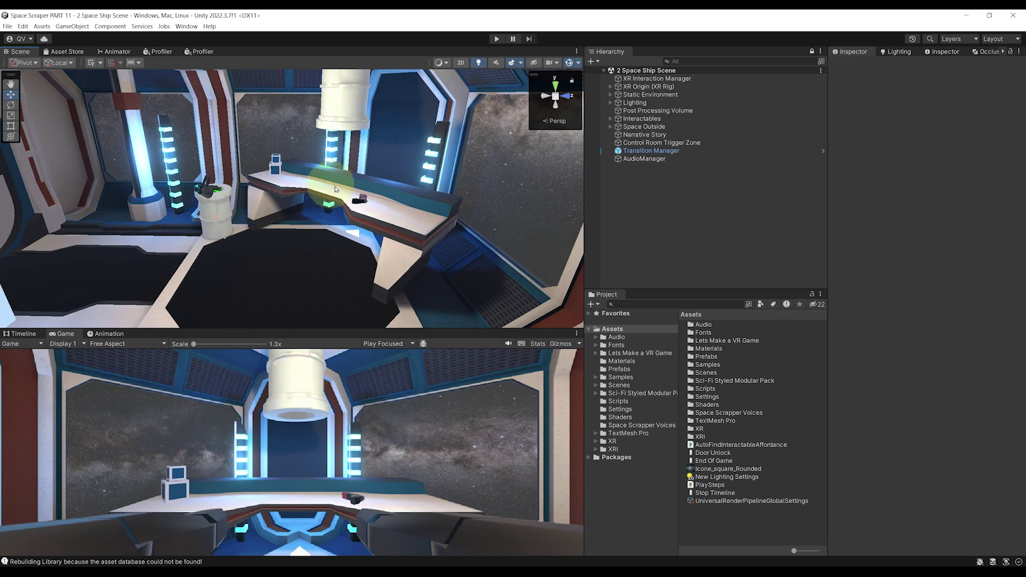
right_drag(350, 191, 338, 165)
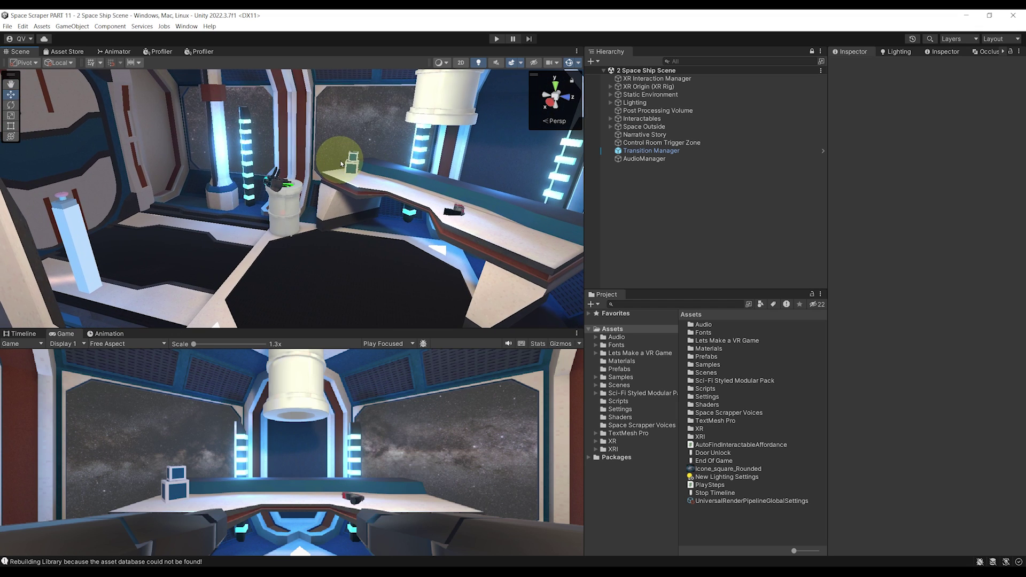
Step: Install the Cognitive3D Unity SDK 1.3.8 in Package Manager from its GitHub git URL
click(187, 26)
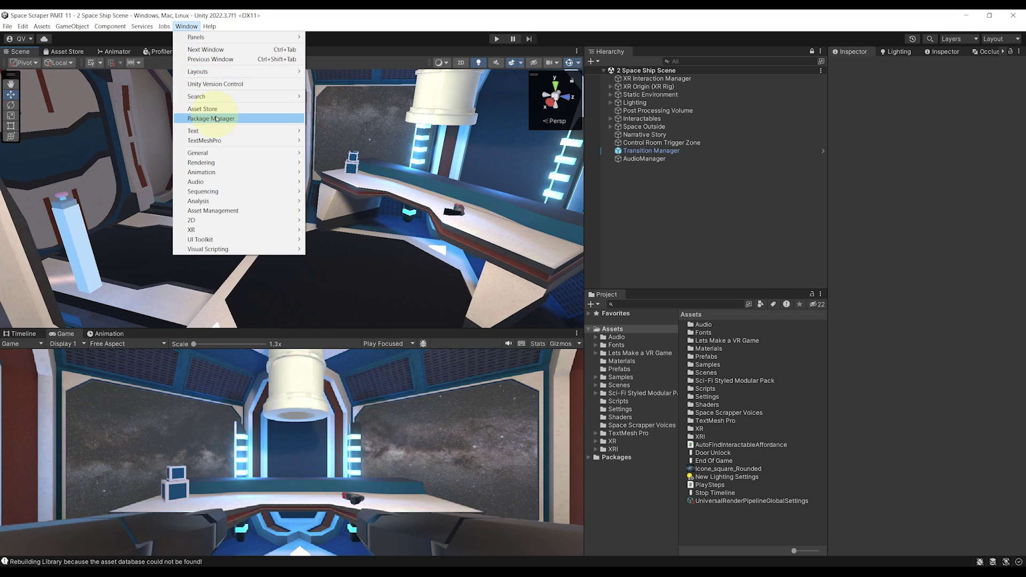
click(216, 118)
drag(233, 124, 381, 124)
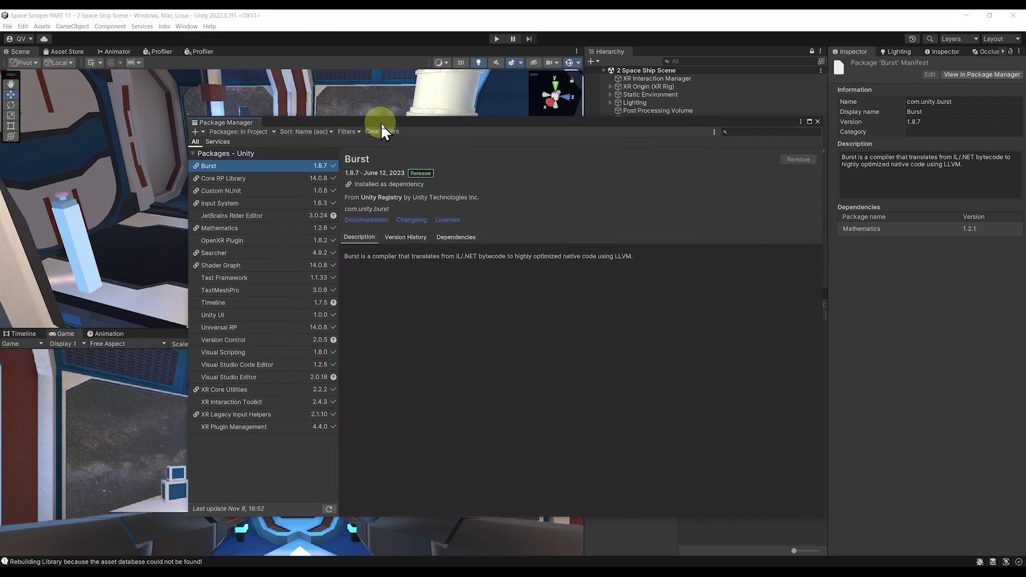
click(202, 132)
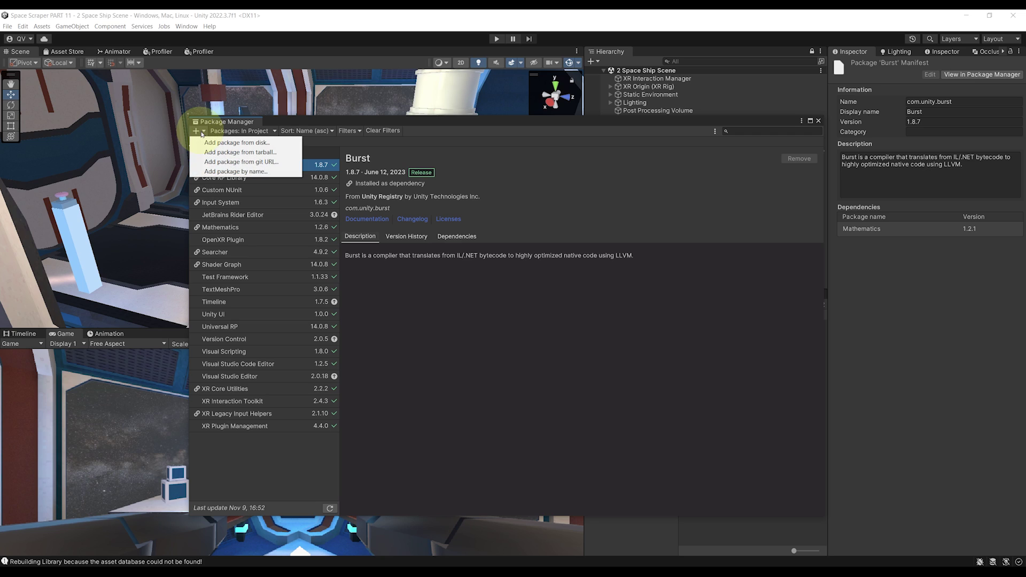
click(239, 162)
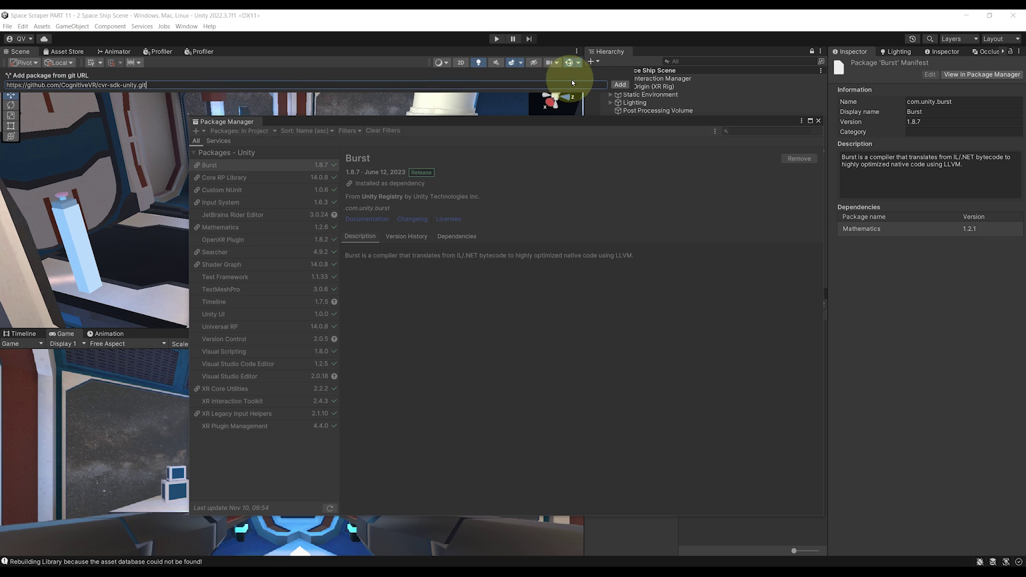
click(621, 84)
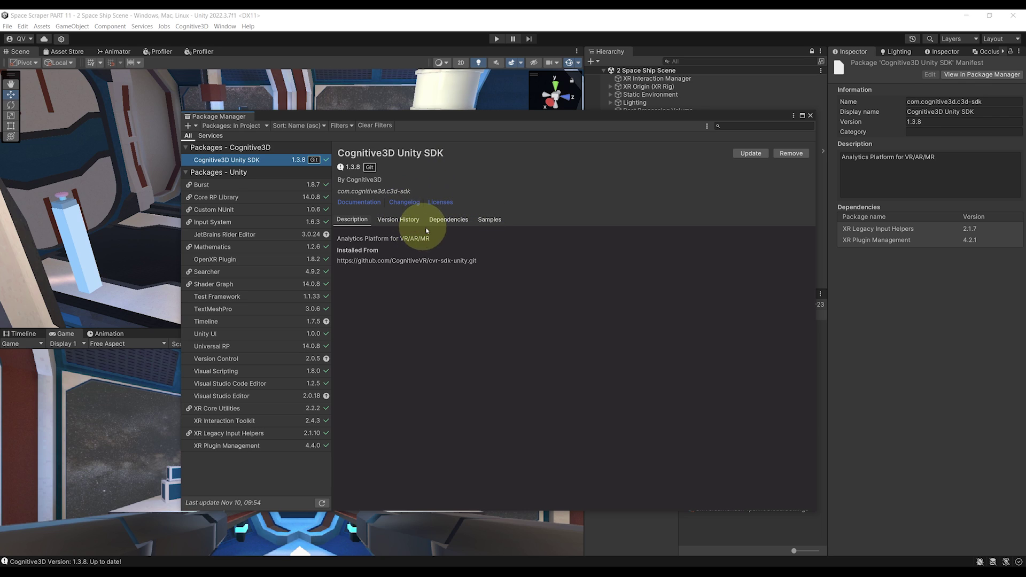
Step: List the SDK's Ready Room and Demo Scene samples, shifting Package Manager to reveal Project Setup
click(486, 224)
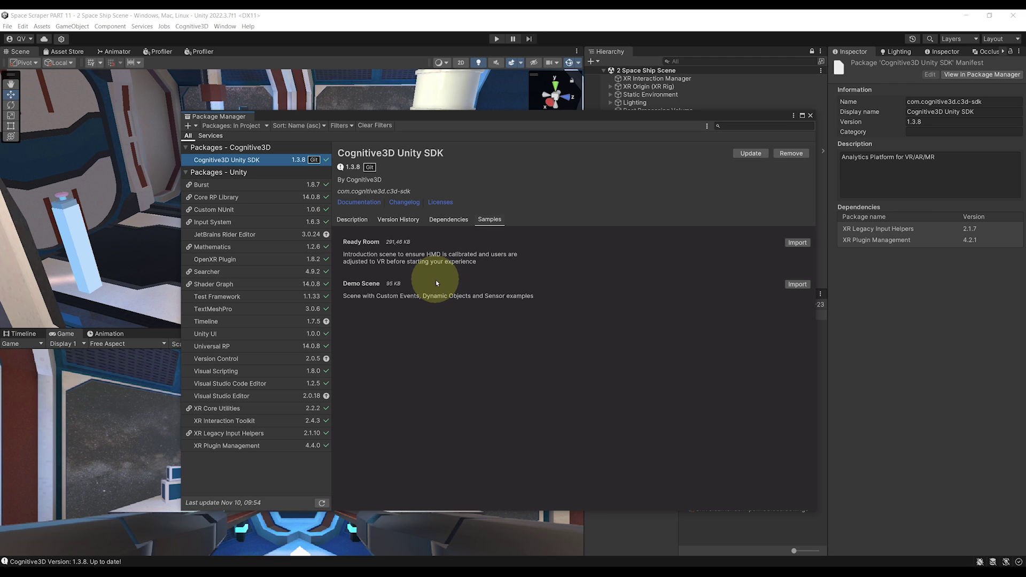
drag(541, 117, 582, 392)
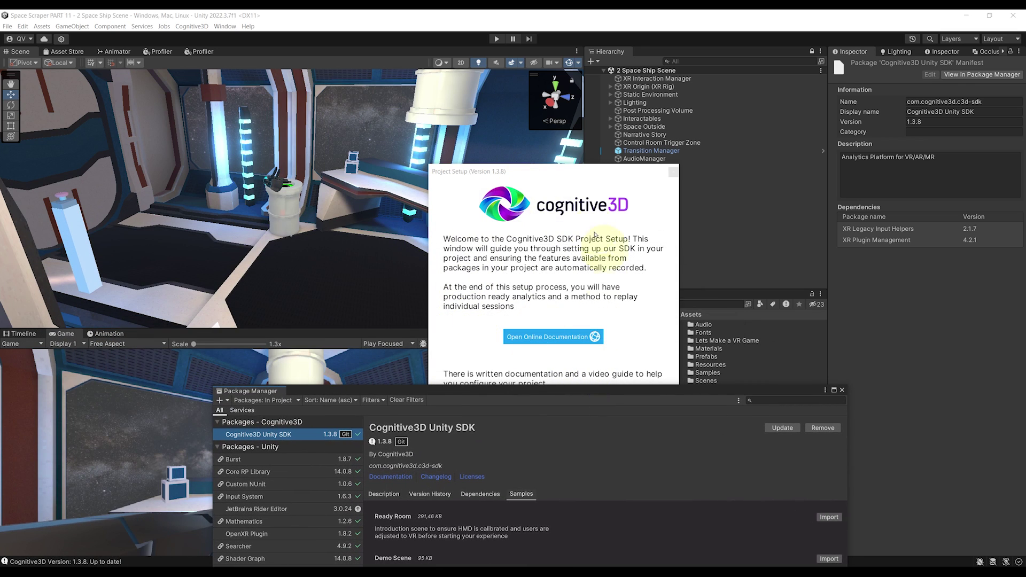
drag(501, 392, 479, 128)
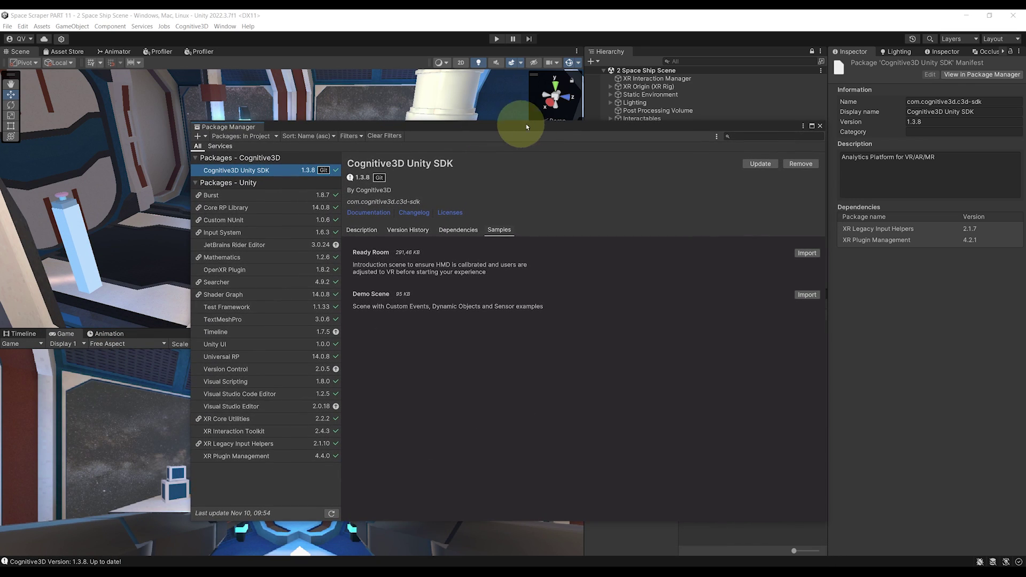
Step: Close Package Manager and advance Project Setup from the welcome page to Authentication
click(821, 127)
drag(527, 172, 330, 170)
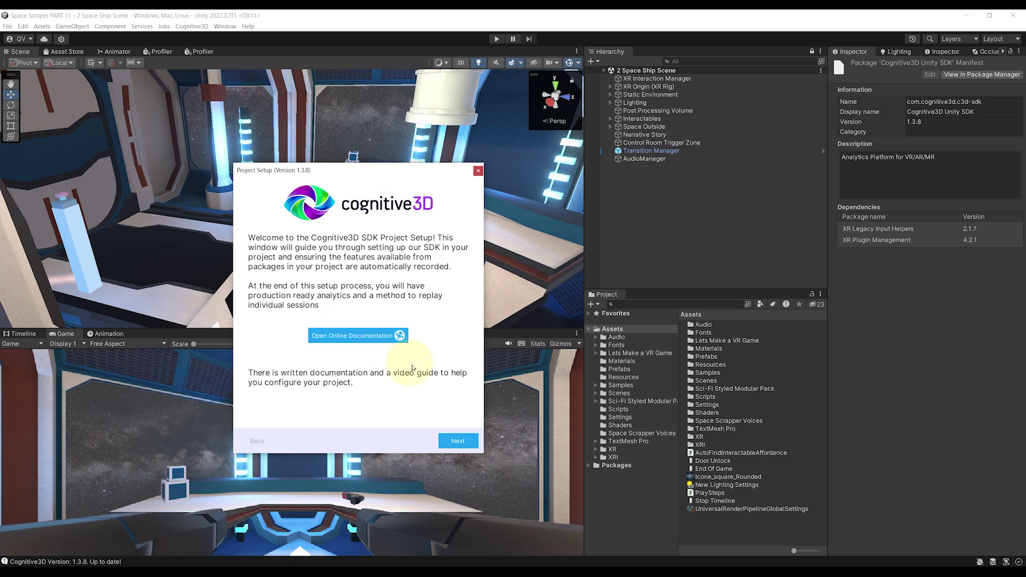
click(456, 442)
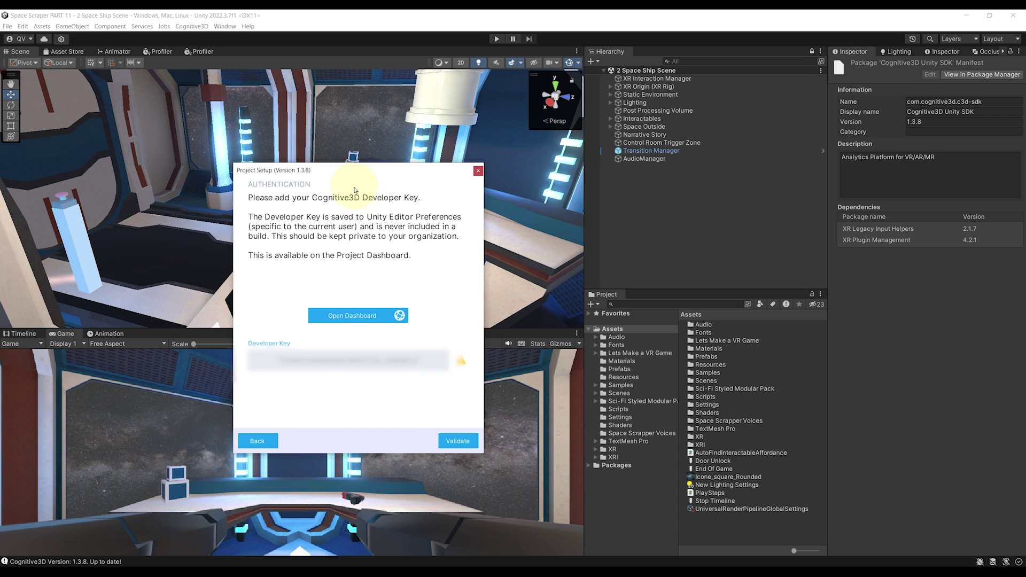
drag(344, 176, 367, 173)
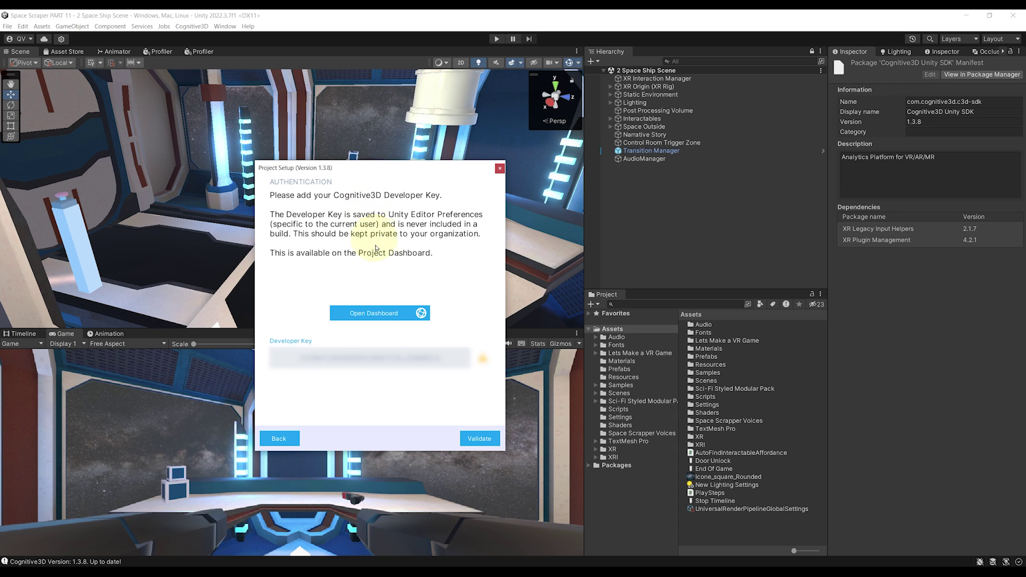
Step: Copy the Developer Key from the Dashboard's Let's Get Started page and return to Unity
click(377, 318)
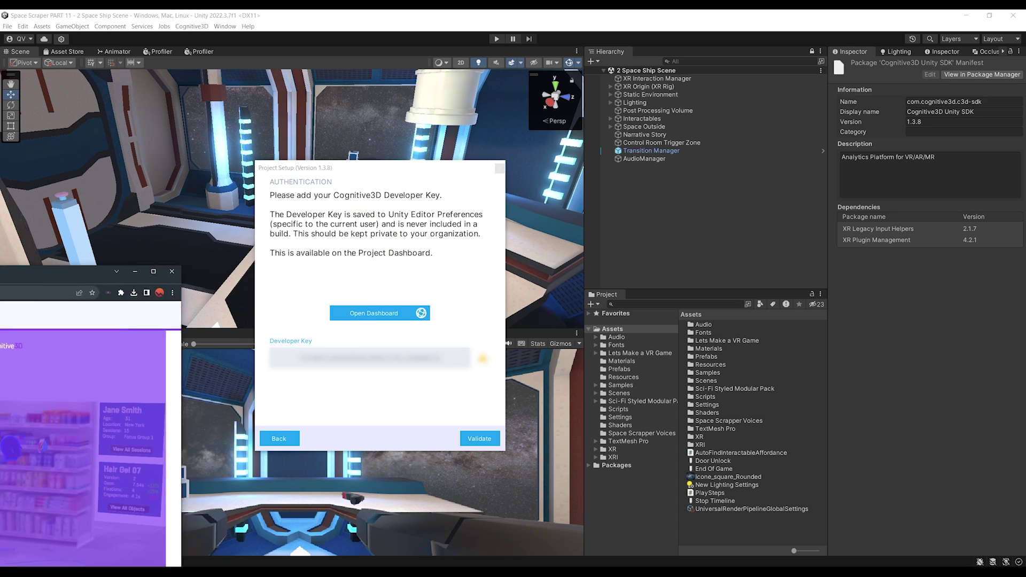
drag(480, 140, 426, 77)
double_click(473, 72)
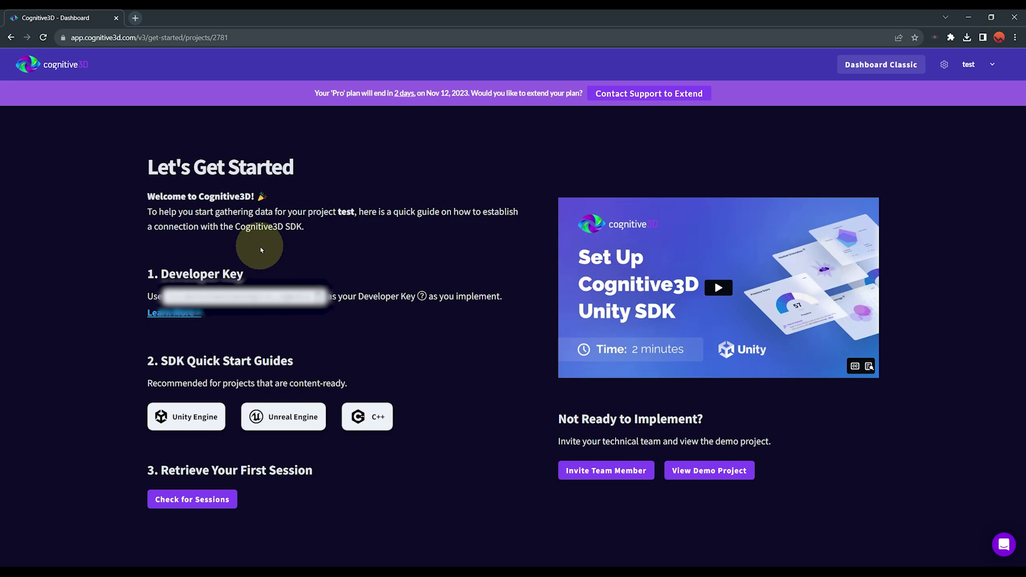
click(318, 298)
click(332, 564)
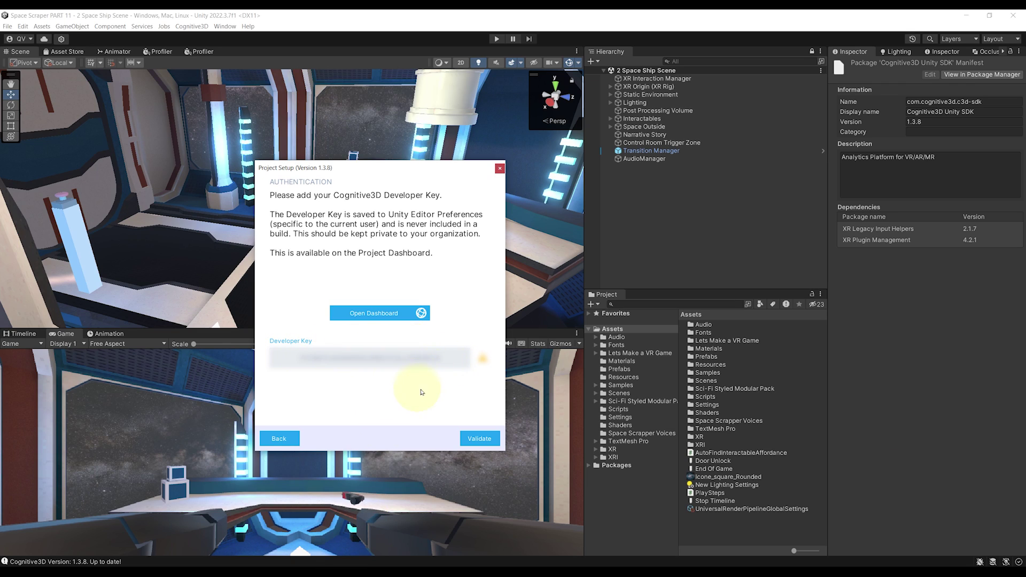
Step: Validate the pasted Developer Key and continue to the SDK Features step
click(495, 439)
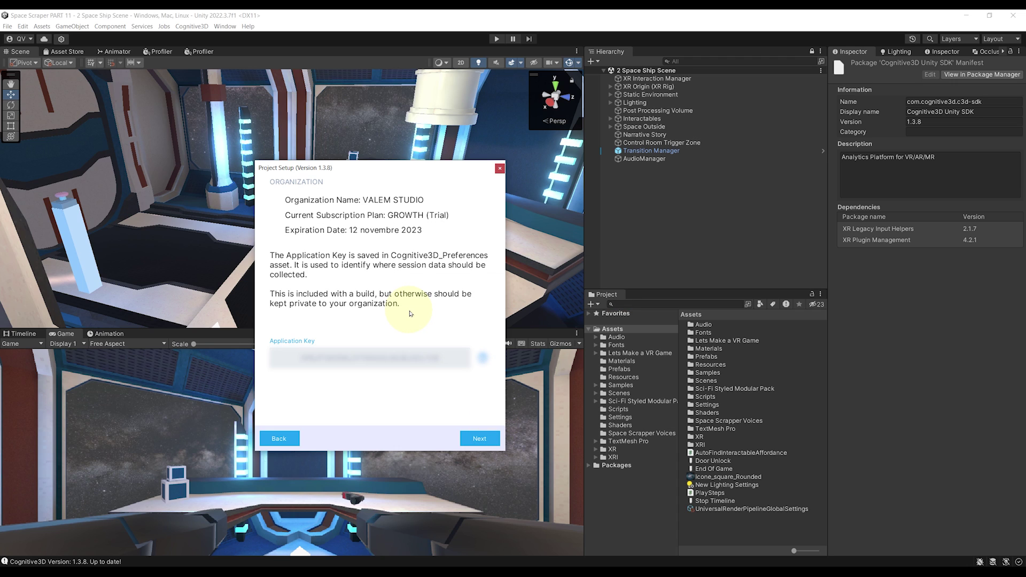
mouse_move(375, 172)
mouse_down()
mouse_move(338, 175)
mouse_move(388, 179)
mouse_up()
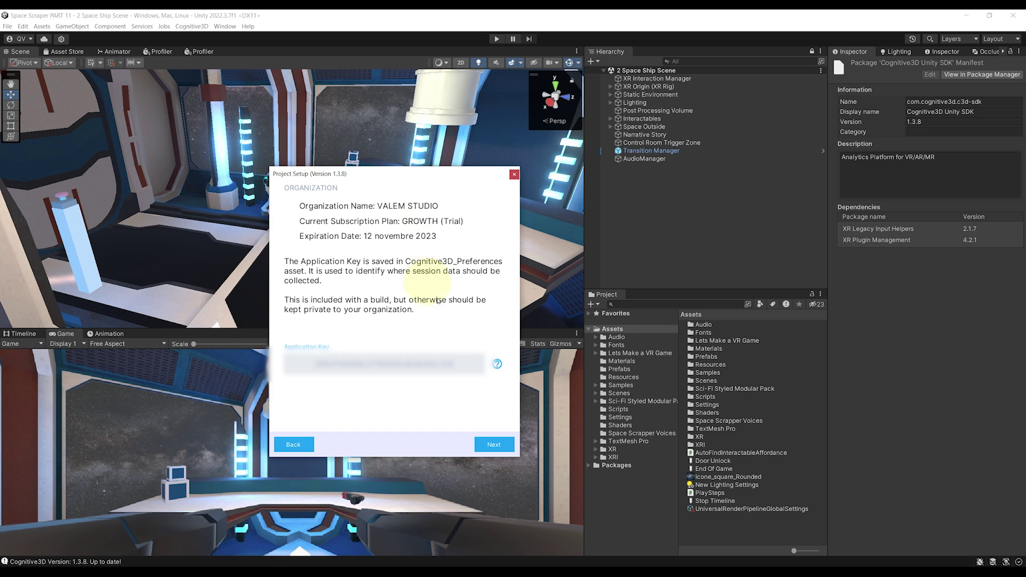
click(494, 445)
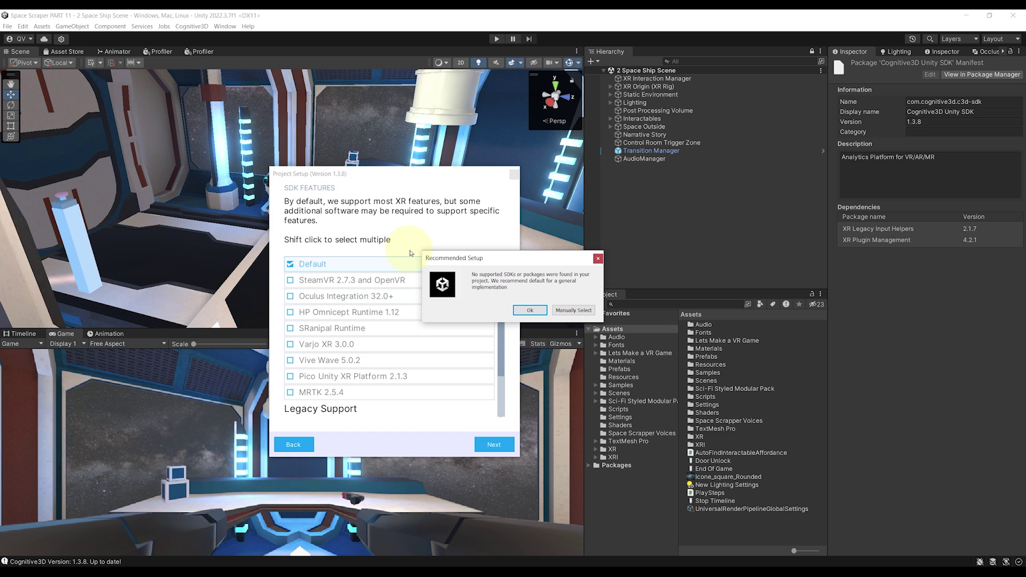
Step: Dismiss the Recommended Setup notice and continue with the Default SDK feature to Next Steps
drag(504, 263, 547, 283)
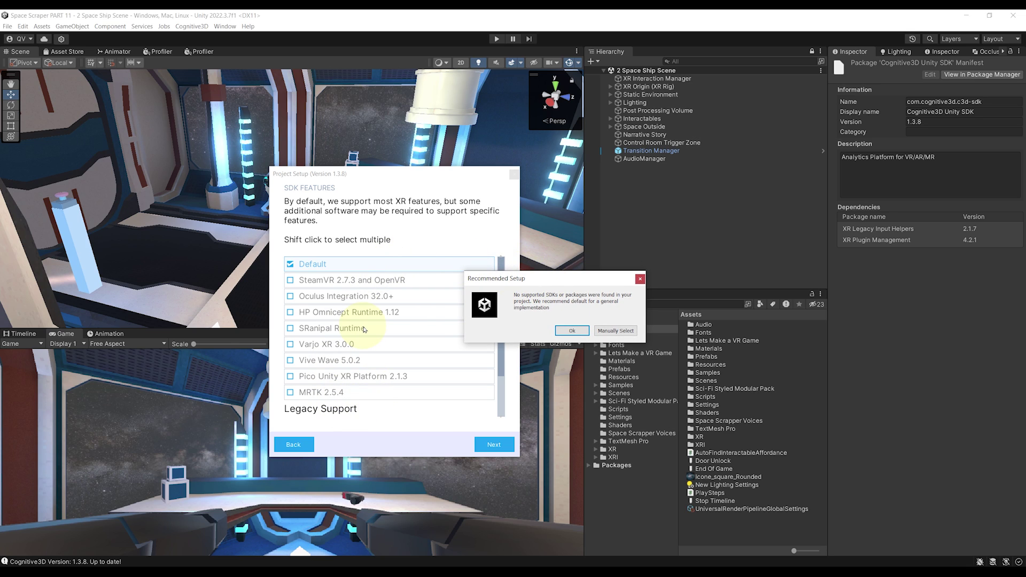
key(Return)
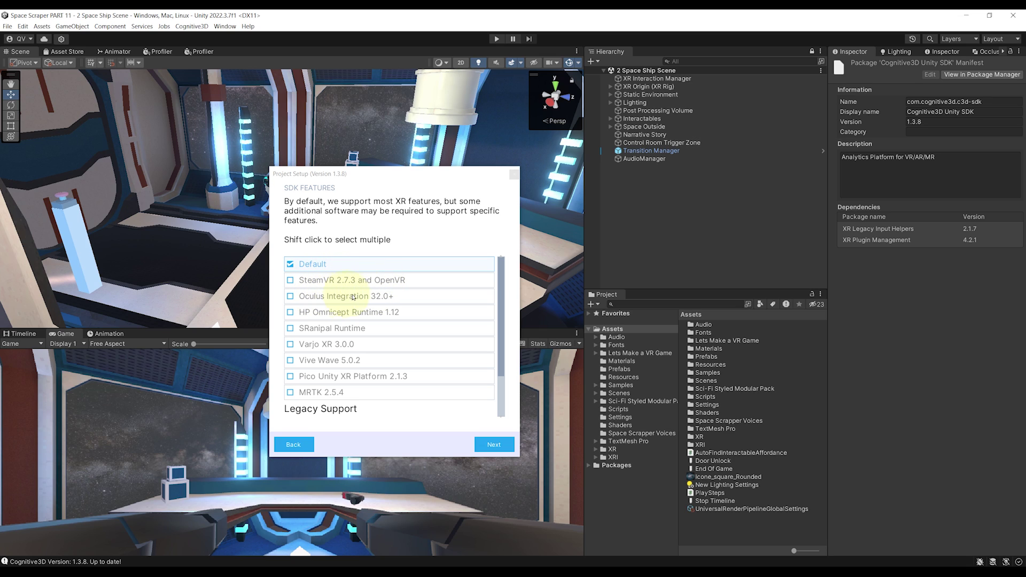
scroll(348, 321, down, 3)
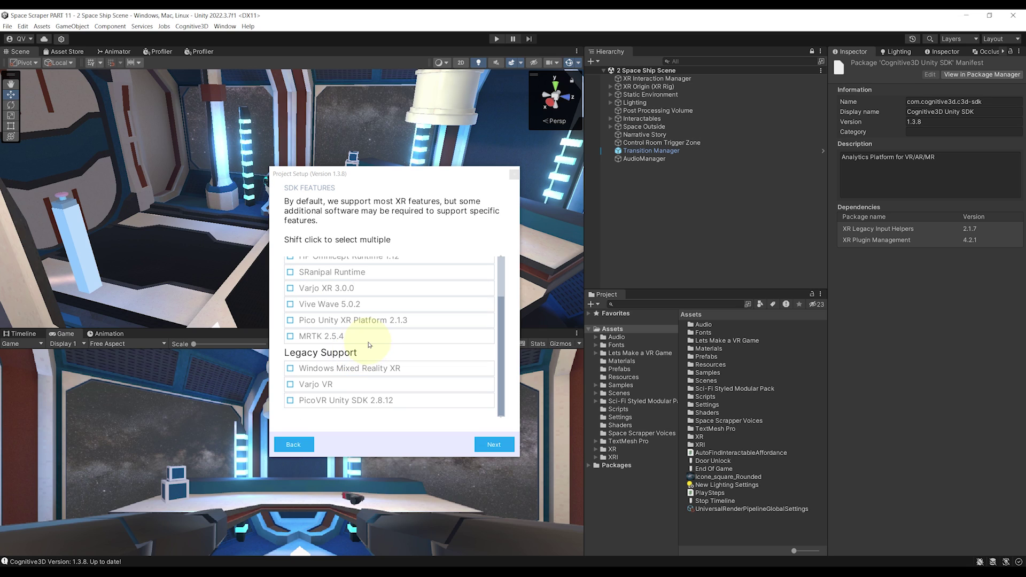
scroll(366, 380, up, 3)
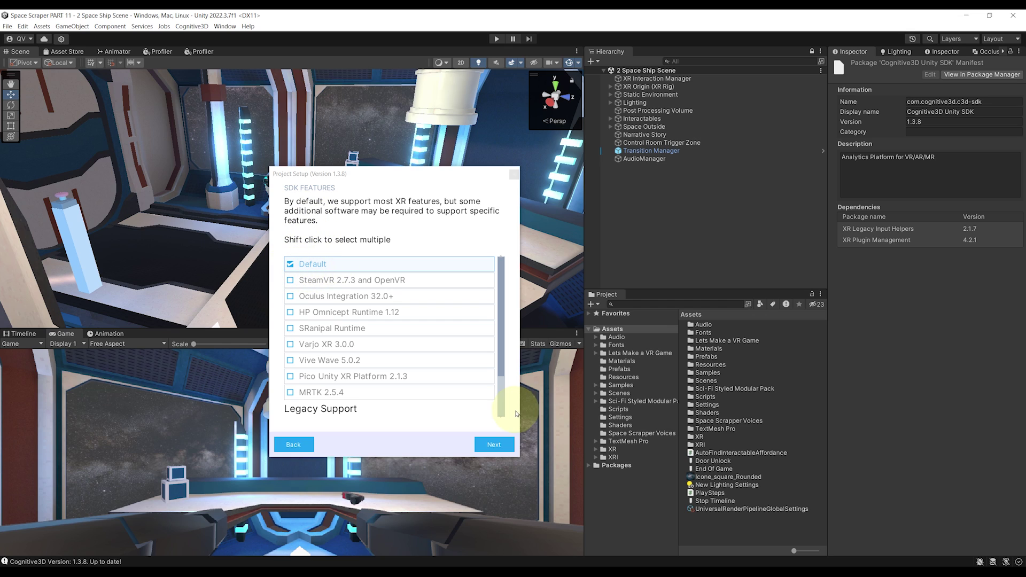
click(504, 448)
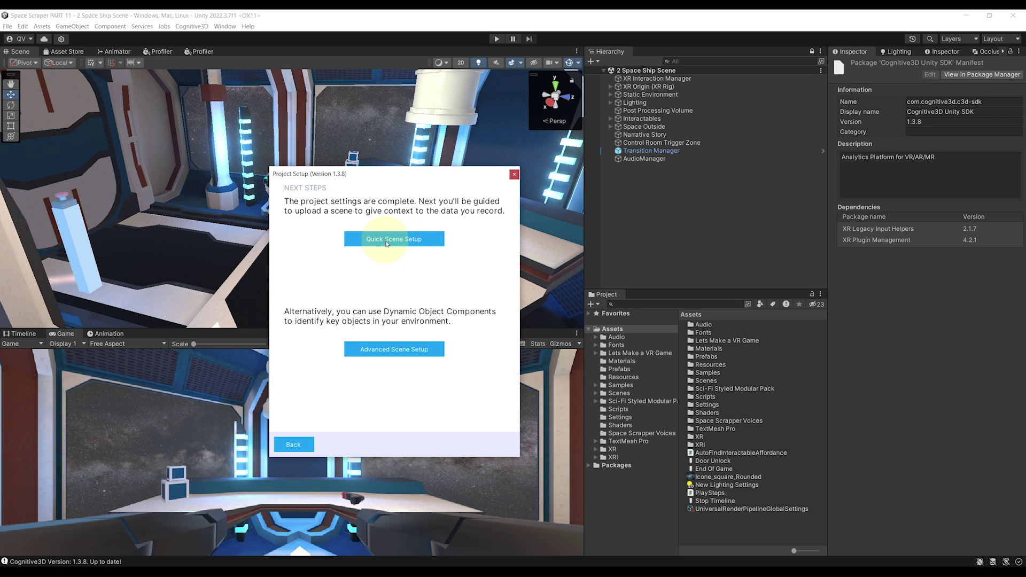
Step: Start Quick Scene Setup and assign the Main Camera from the expanded XR Origin rig
click(387, 241)
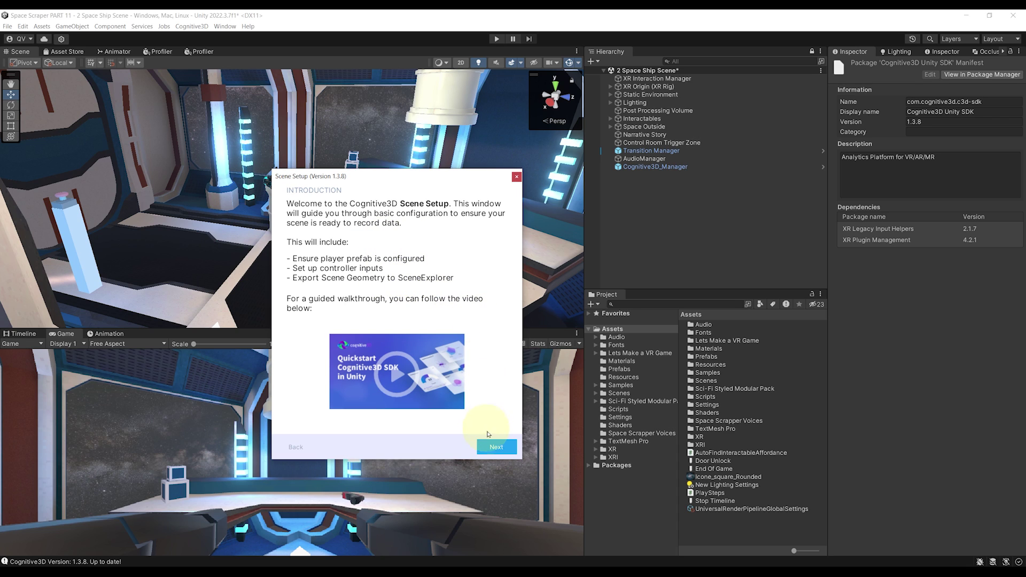
click(495, 447)
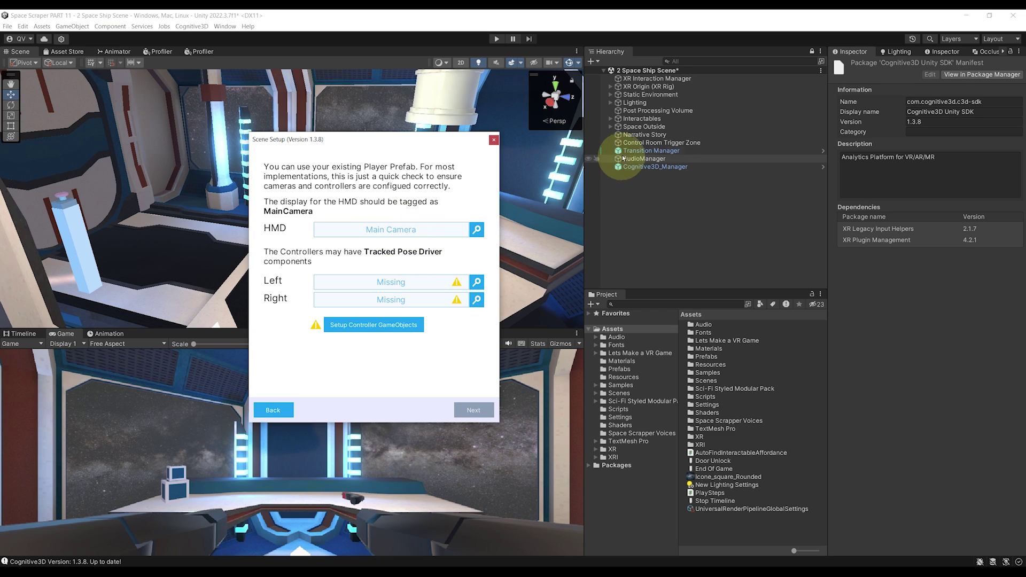
click(611, 87)
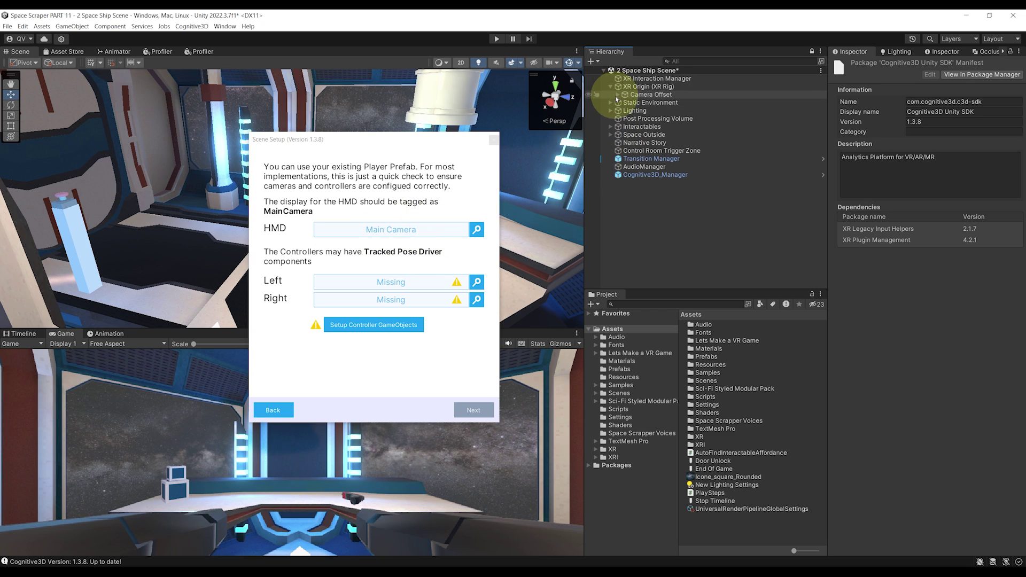
click(619, 95)
drag(648, 102, 389, 236)
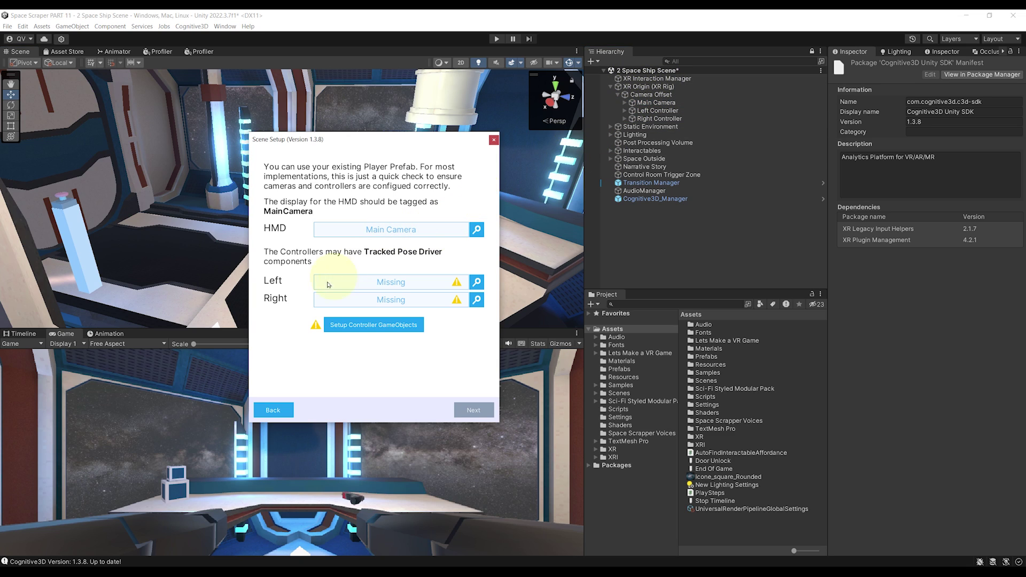
Step: Assign Left and Right Controllers, run Setup Controller GameObjects, and advance to scene export
drag(652, 111, 390, 283)
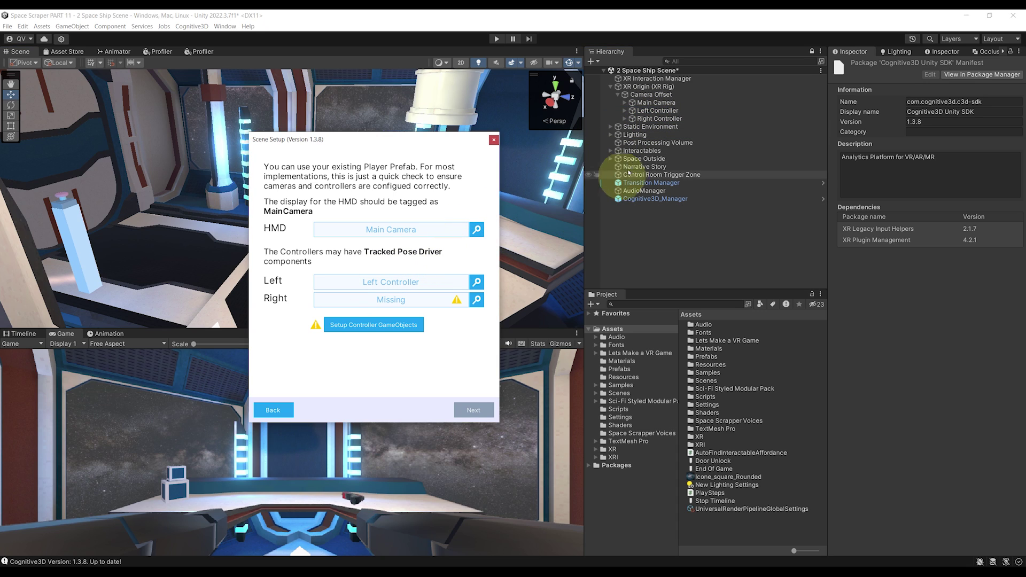
drag(655, 122, 395, 300)
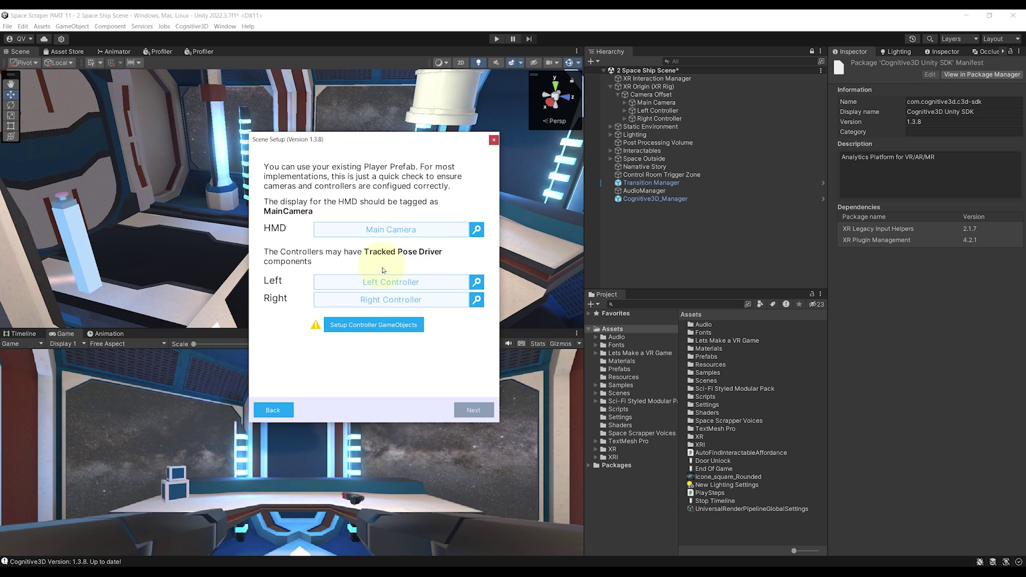
click(370, 326)
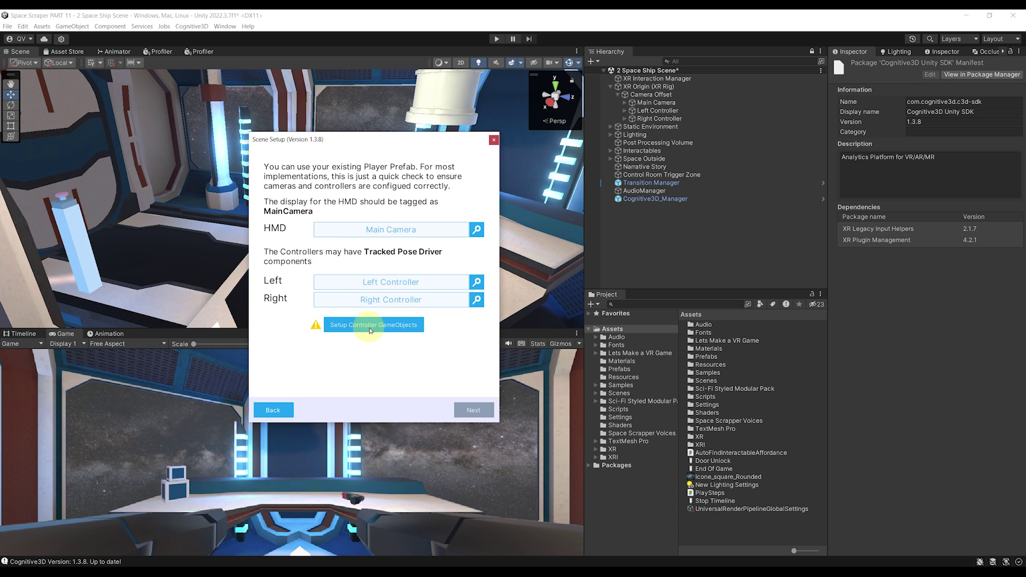
click(690, 119)
scroll(916, 385, down, 10)
scroll(912, 375, down, 5)
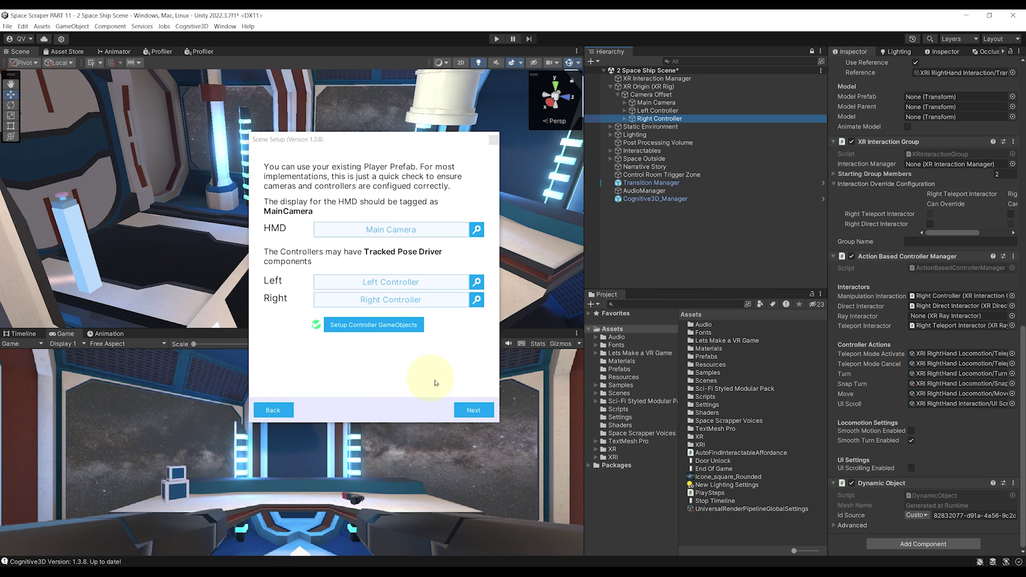
click(473, 410)
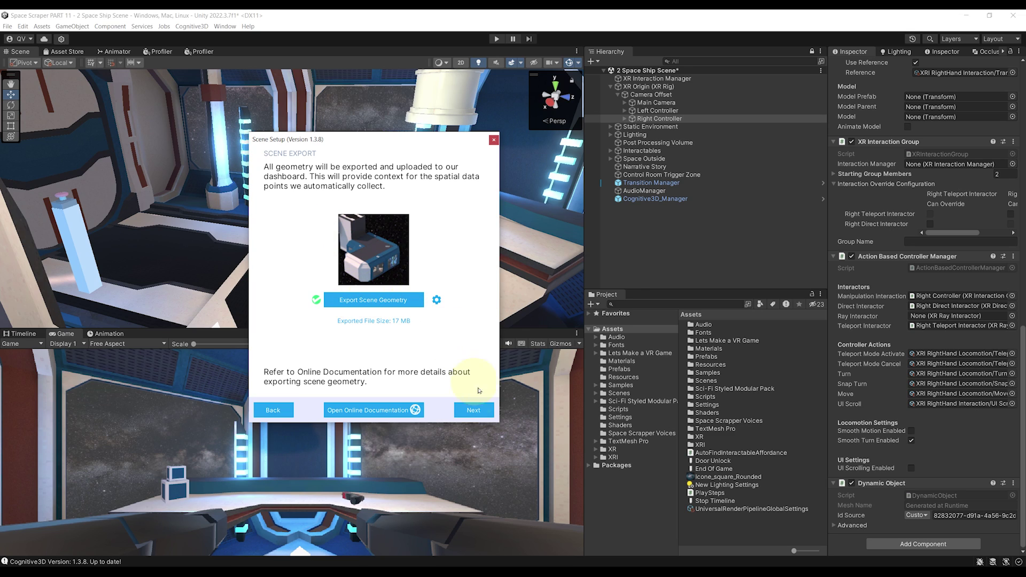
Step: Upload the 17 MB 2 Space Ship Scene geometry to Scene Explorer, then close Scene Setup
click(477, 410)
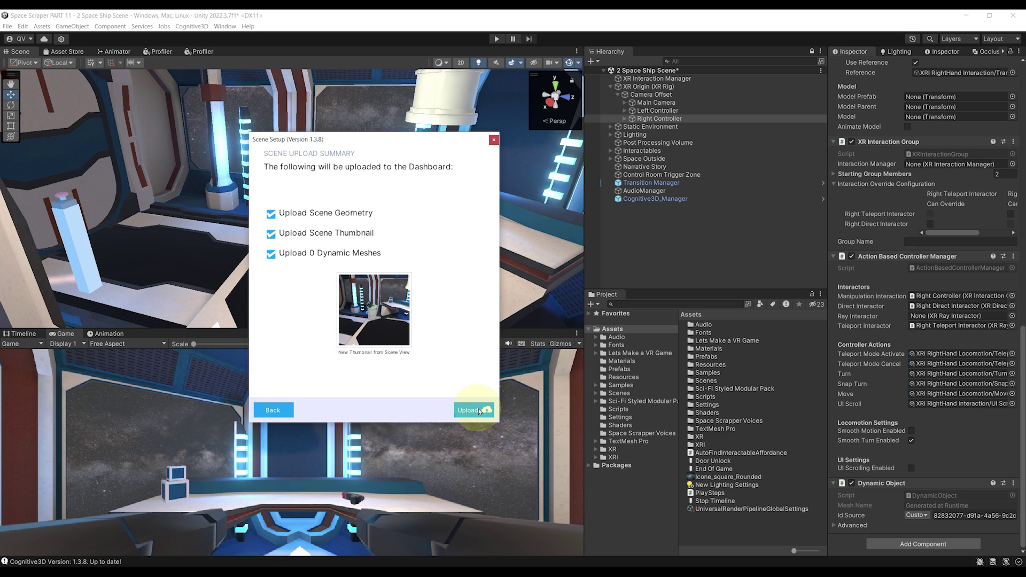
click(480, 411)
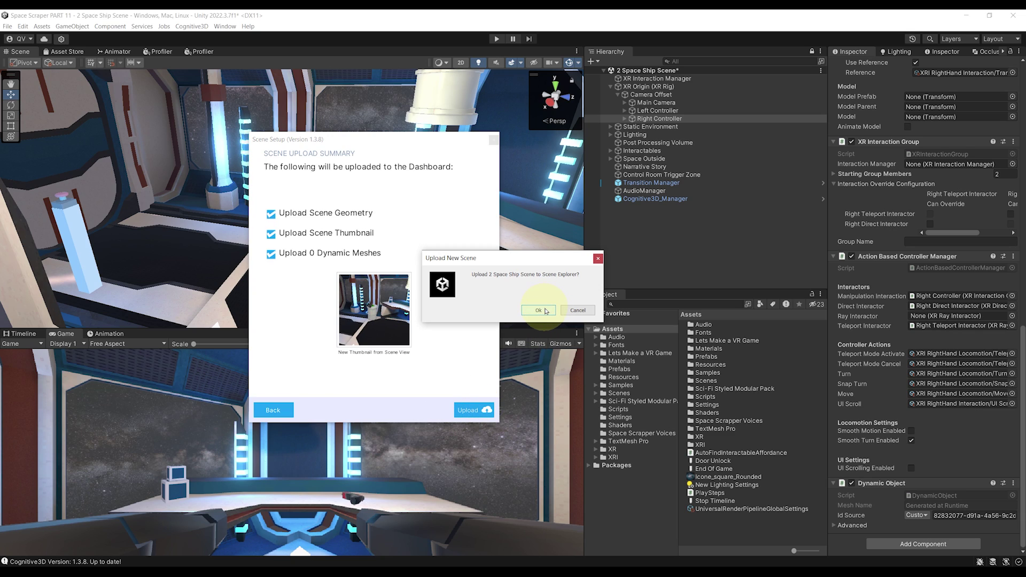
click(544, 310)
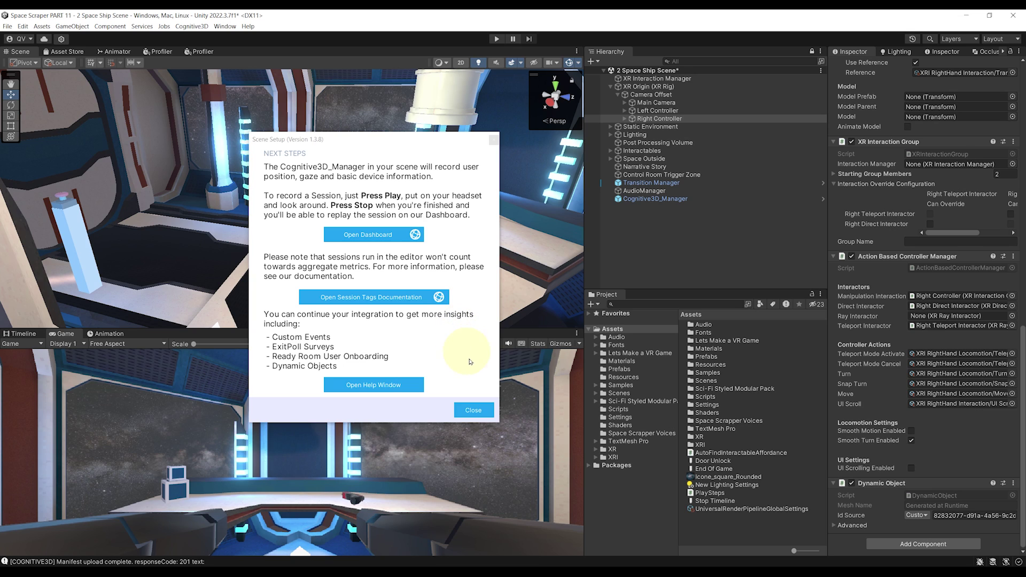
click(474, 410)
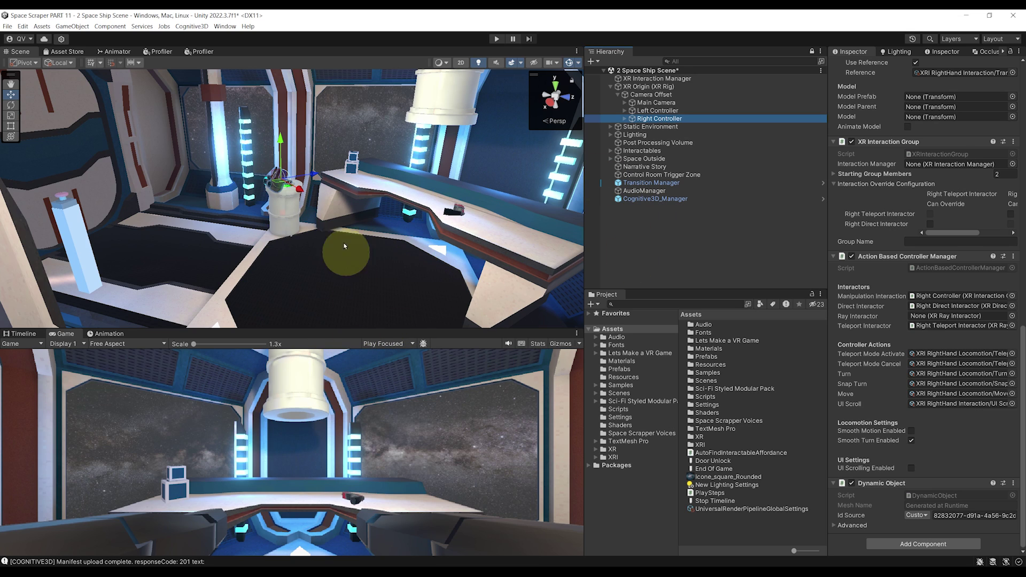
Step: Reopen the Cognitive3D Project Setup window and orbit the Scene view around the desk
click(191, 26)
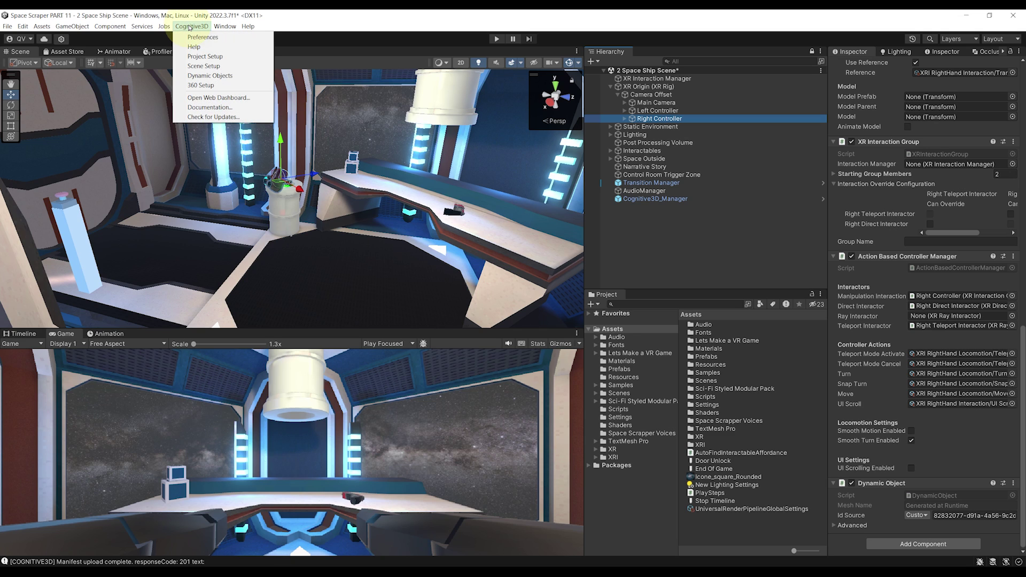
click(212, 56)
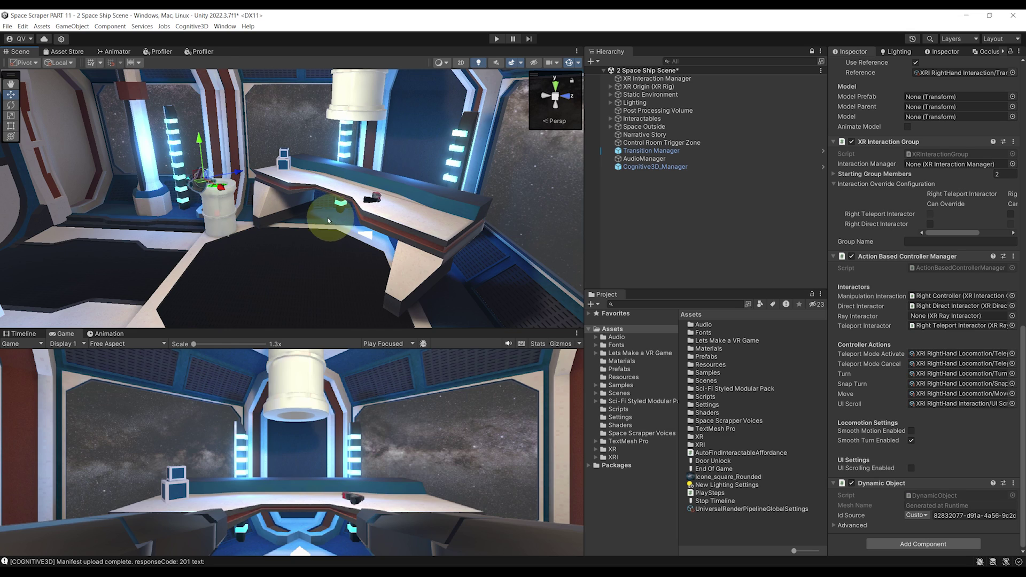
right_drag(329, 218, 397, 200)
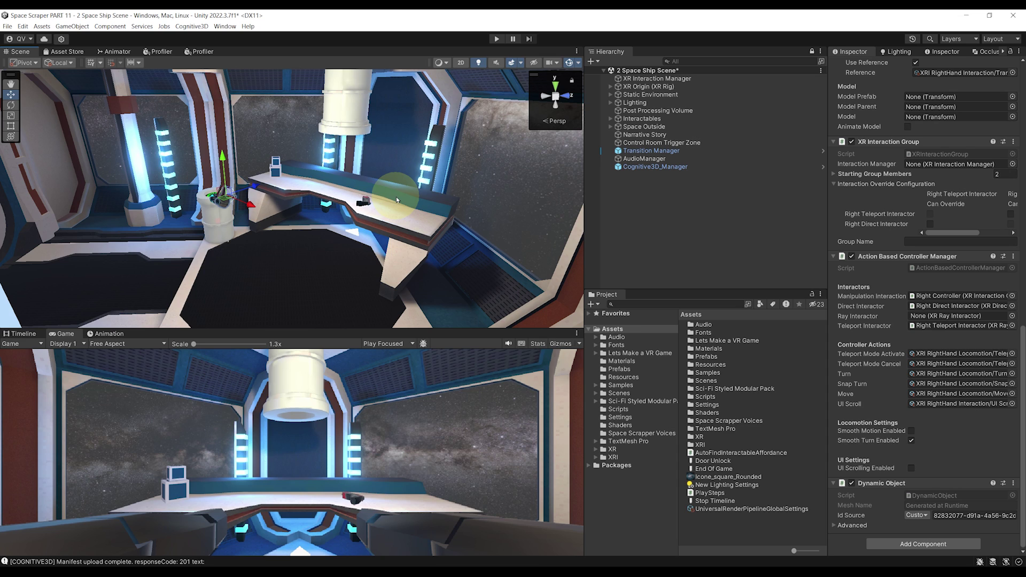
Step: Set the Game view to Play Maximized and play the scene to record a session
drag(349, 328, 374, 309)
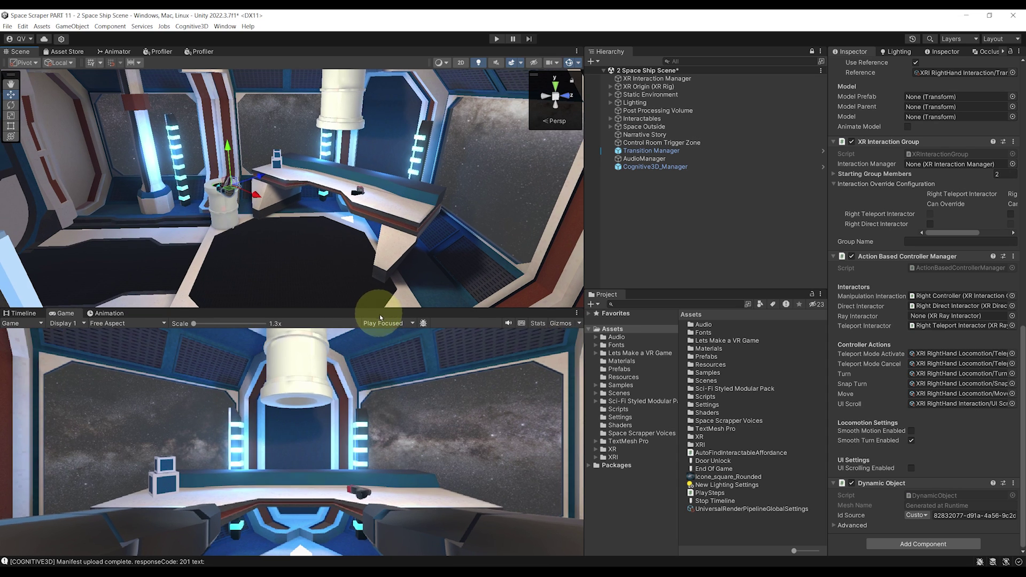
click(386, 323)
click(398, 343)
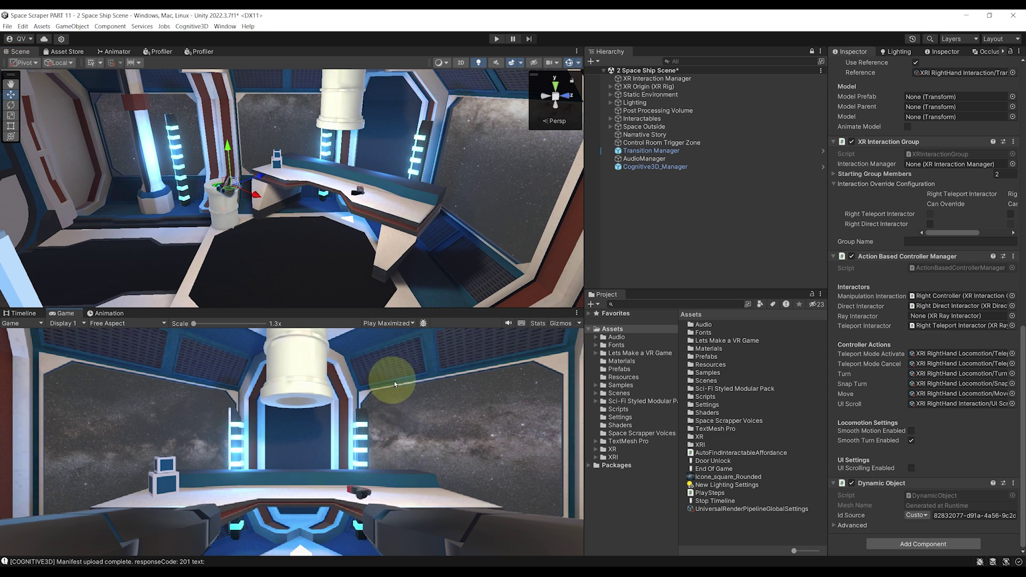
click(497, 40)
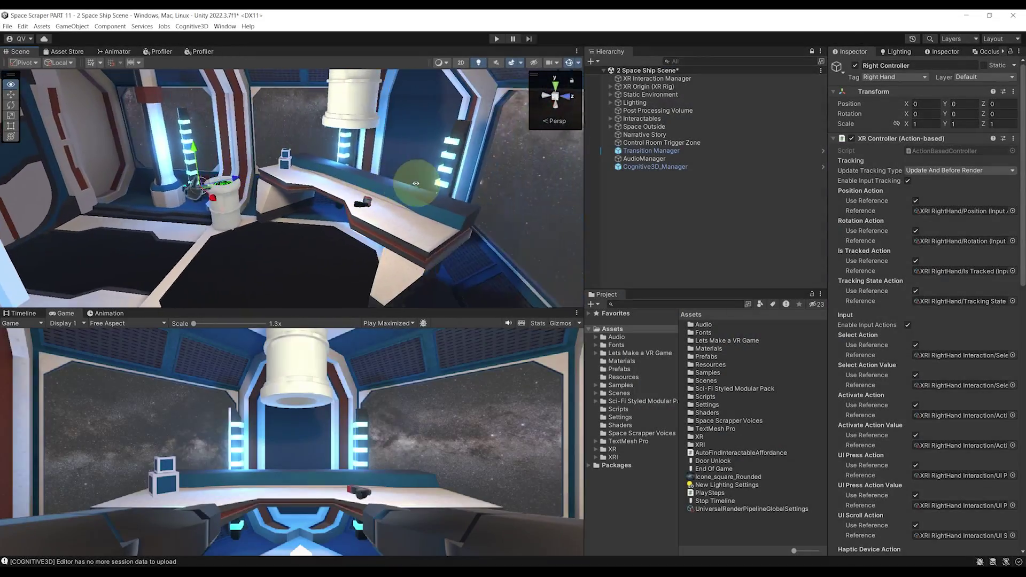
mouse_move(416, 184)
right_down()
mouse_move(331, 184)
mouse_move(428, 199)
right_up()
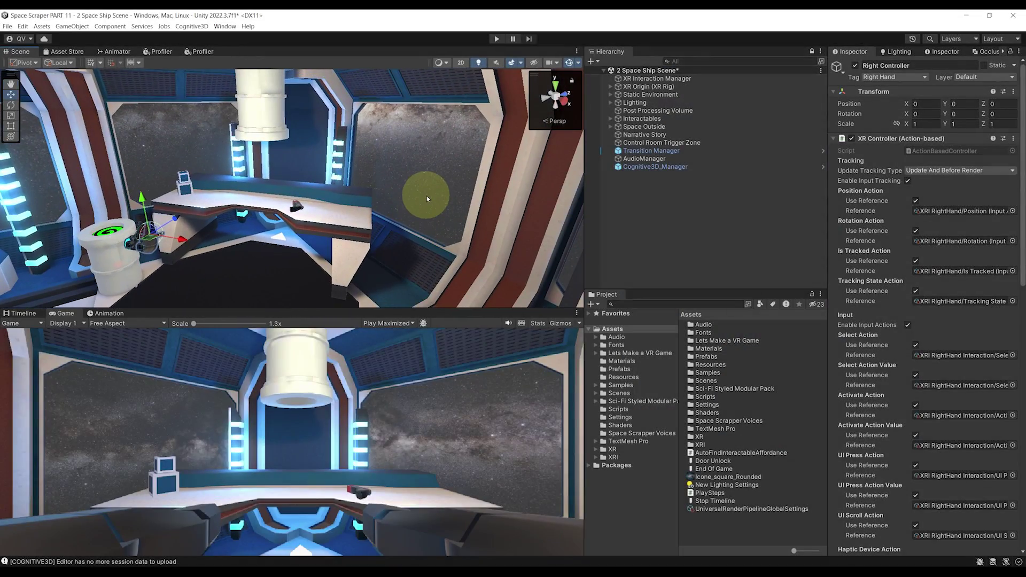
Step: Open the Cognitive3D Web Dashboard showing the test project's overview scores and sessions
right_drag(378, 175, 352, 234)
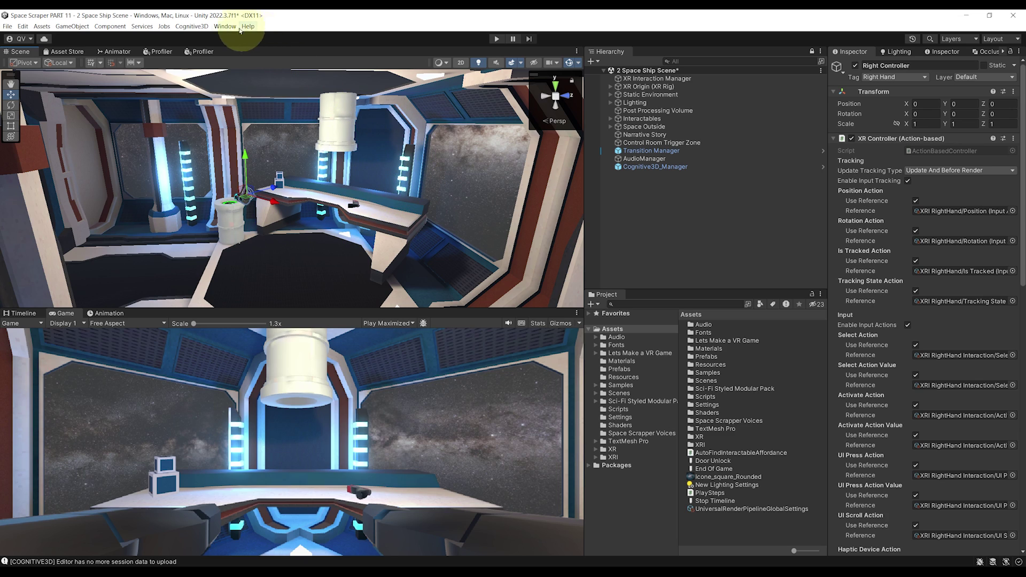
click(202, 27)
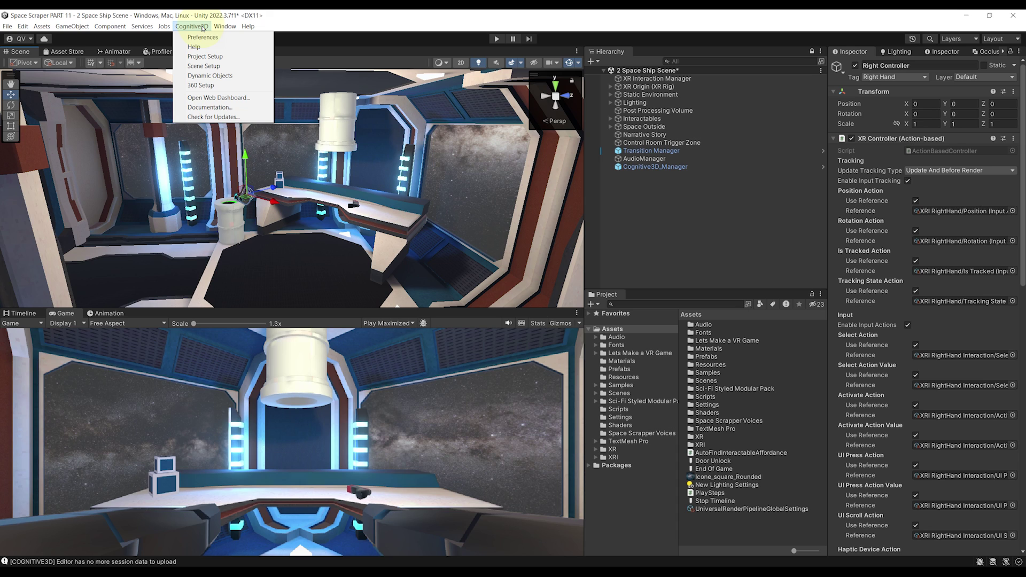
click(224, 97)
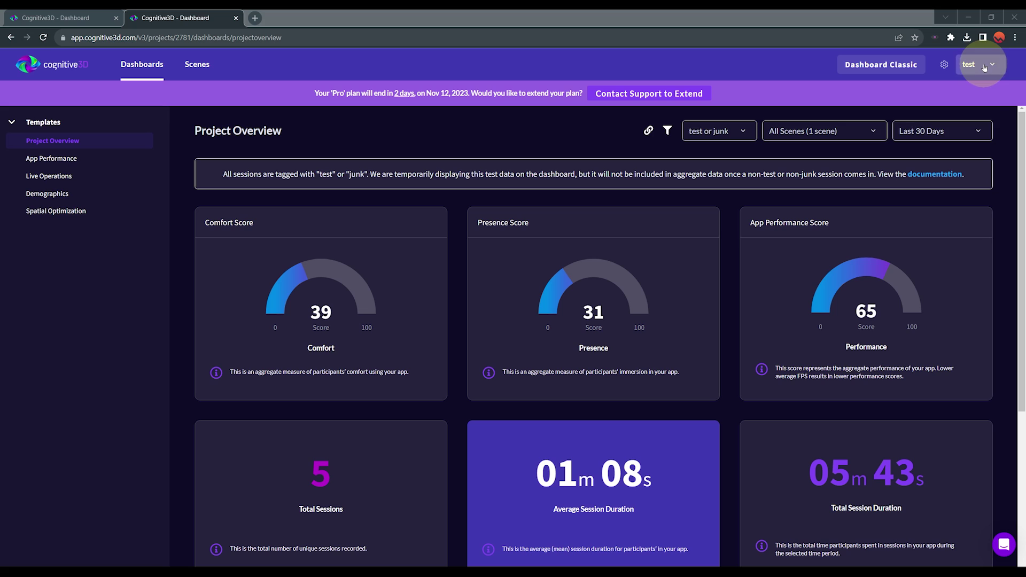
Step: Switch to the classic dashboard and open the 2 Space Ship Scene insights, showing one 1m 14s session
click(985, 68)
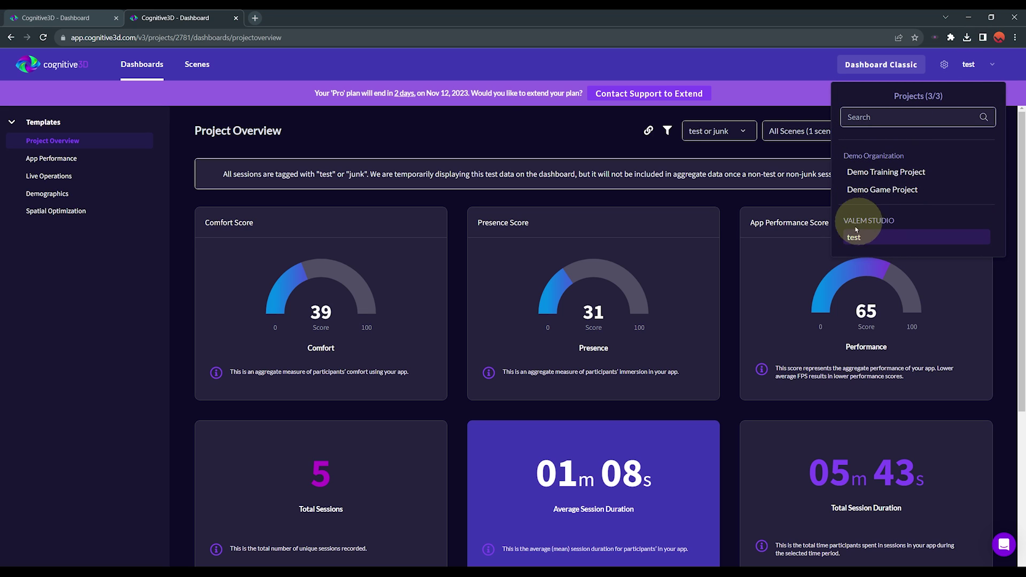
click(577, 134)
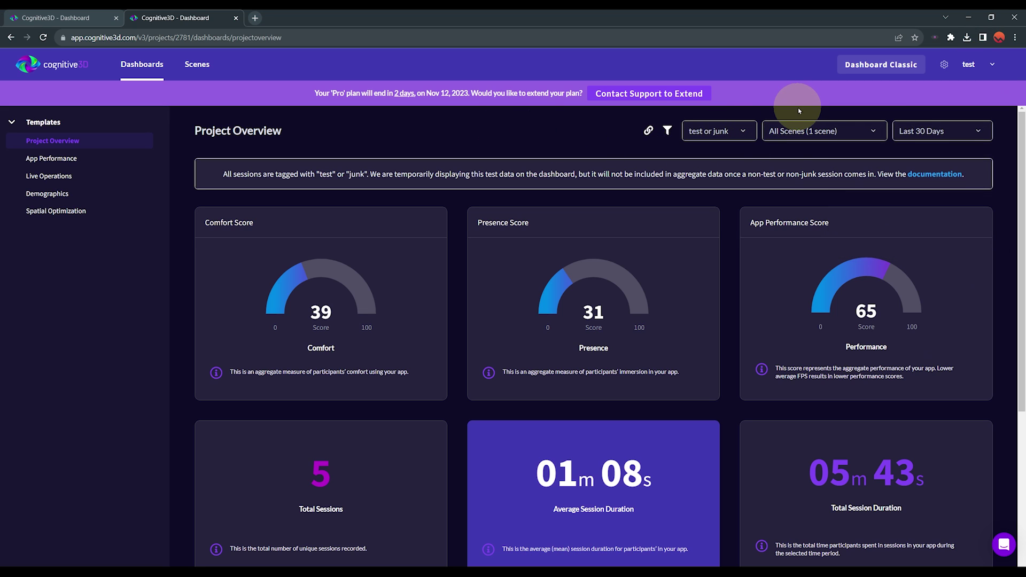
click(882, 65)
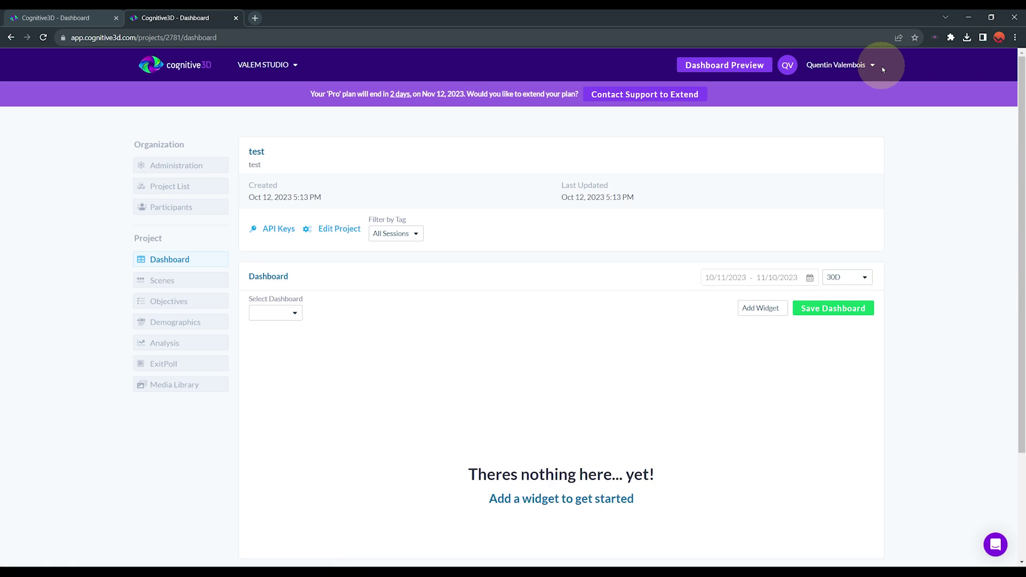
click(166, 283)
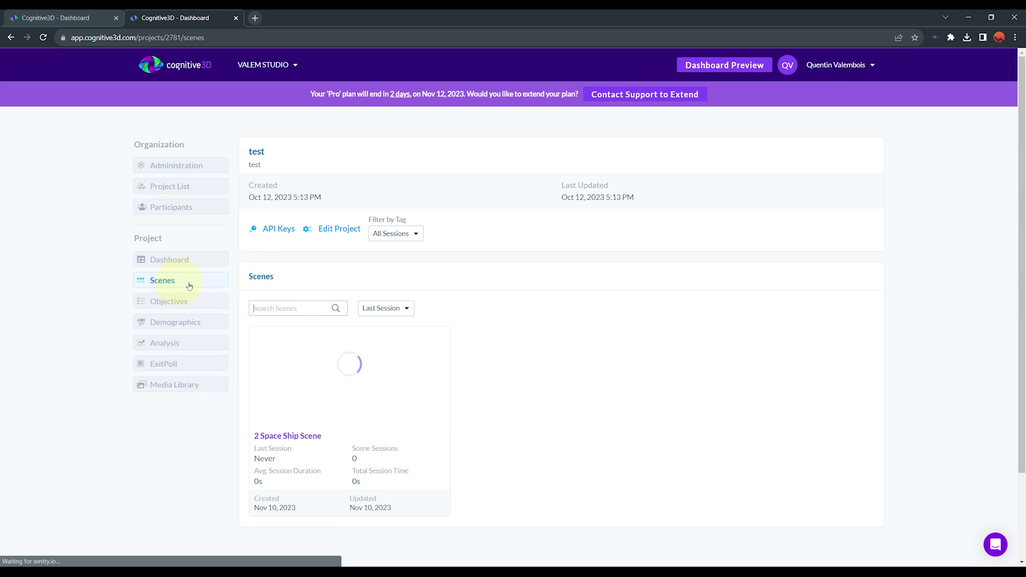
scroll(407, 310, down, 1)
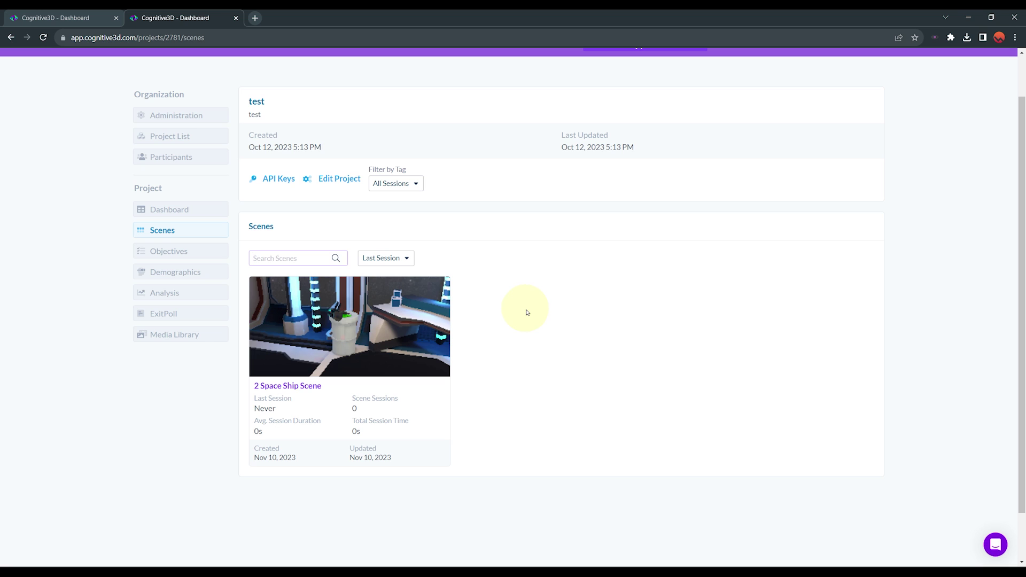
click(385, 369)
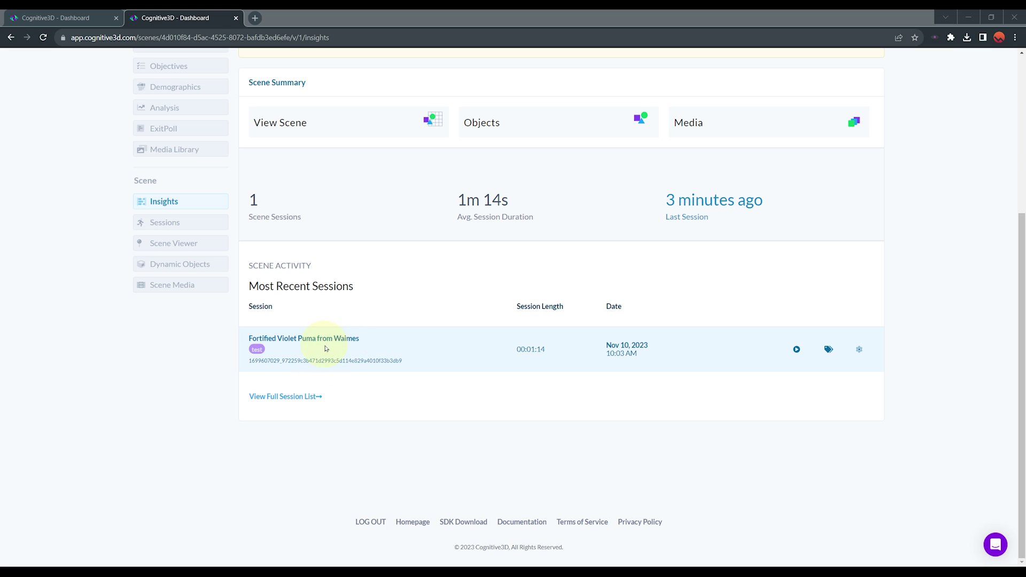
Step: Open the most recent recorded session and review its session properties
click(274, 341)
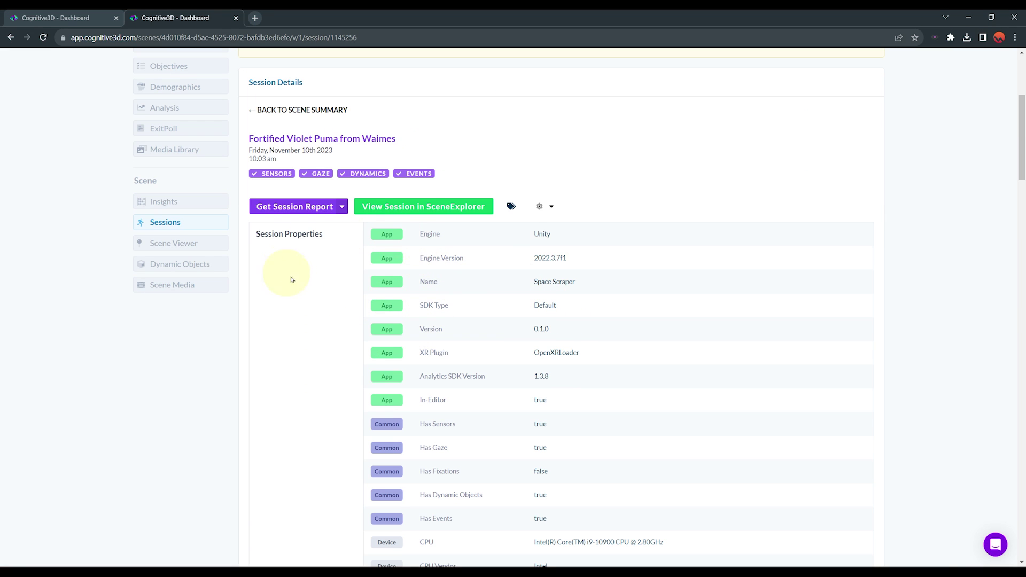
scroll(485, 270, down, 1)
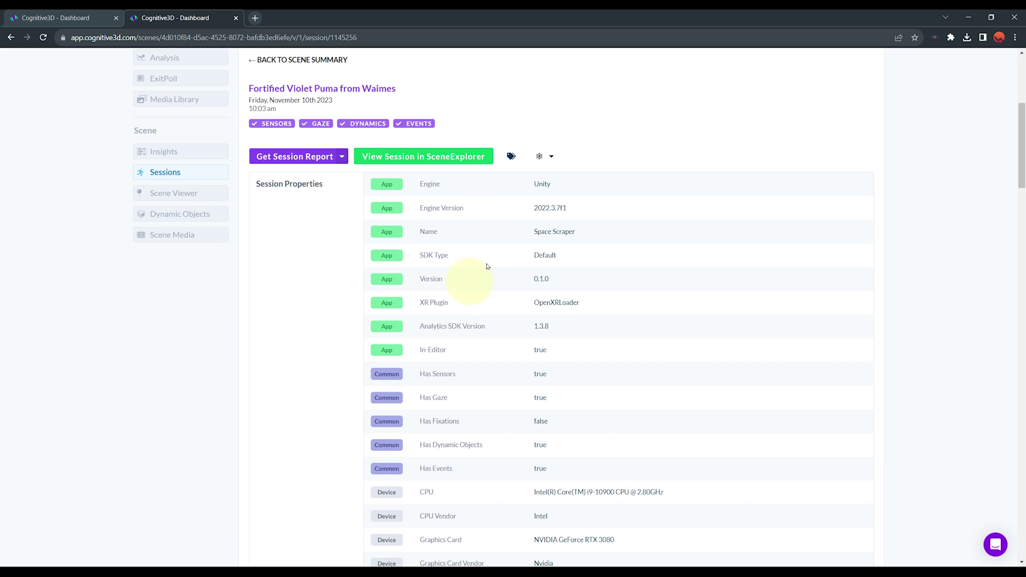
scroll(427, 225, down, 3)
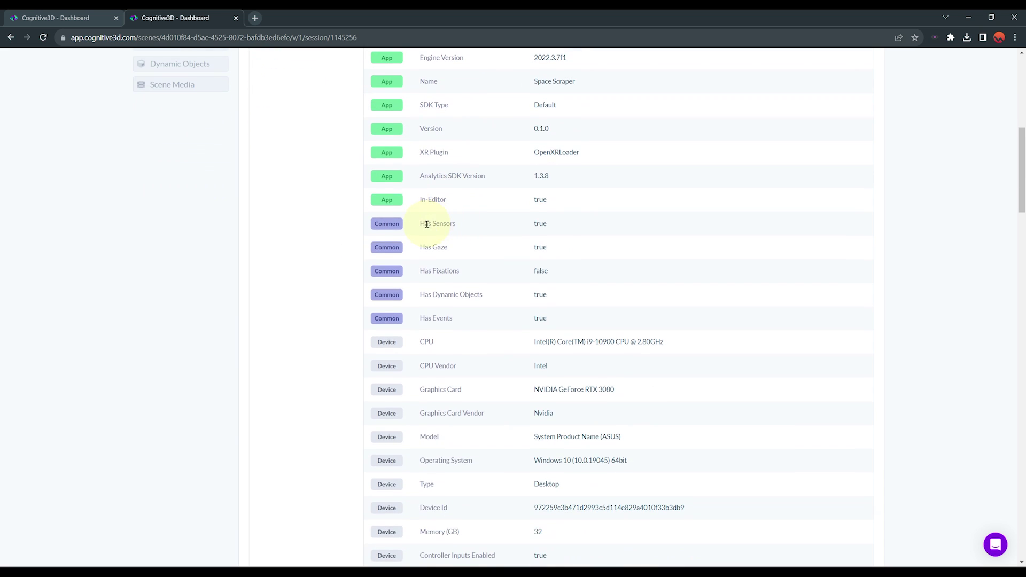
scroll(427, 224, down, 6)
scroll(513, 299, down, 8)
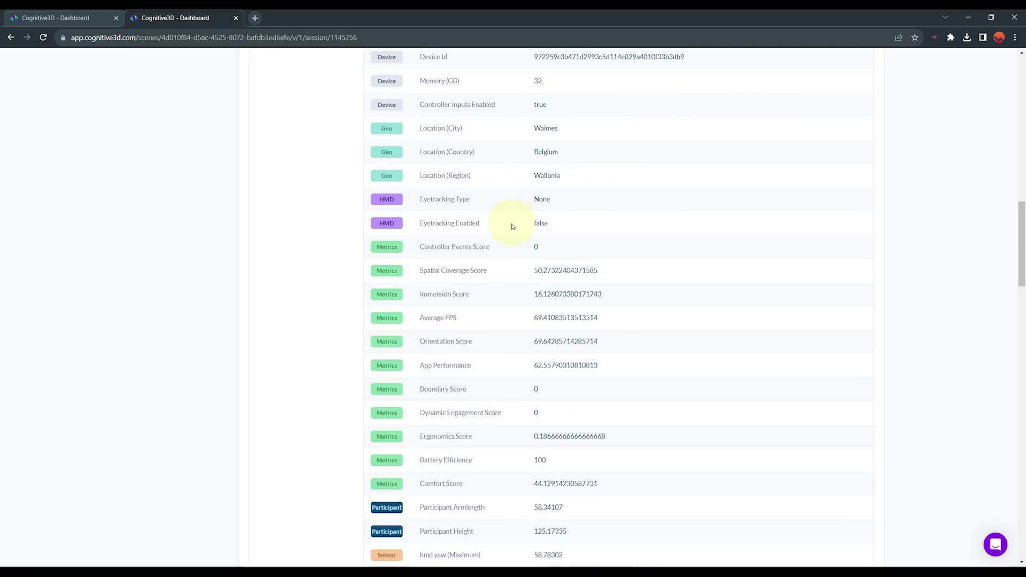
scroll(460, 259, down, 2)
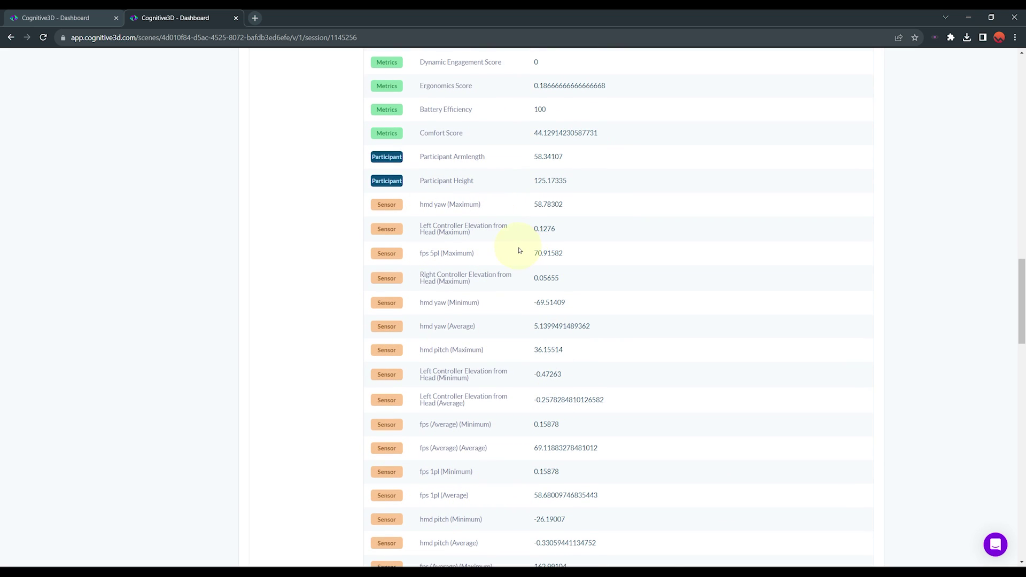
scroll(463, 224, up, 1)
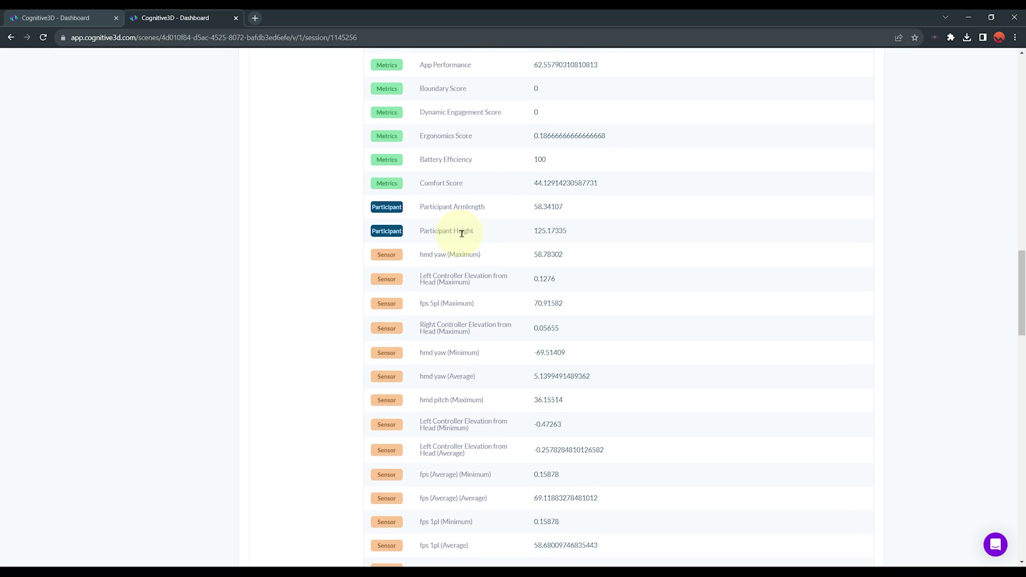
scroll(479, 236, down, 6)
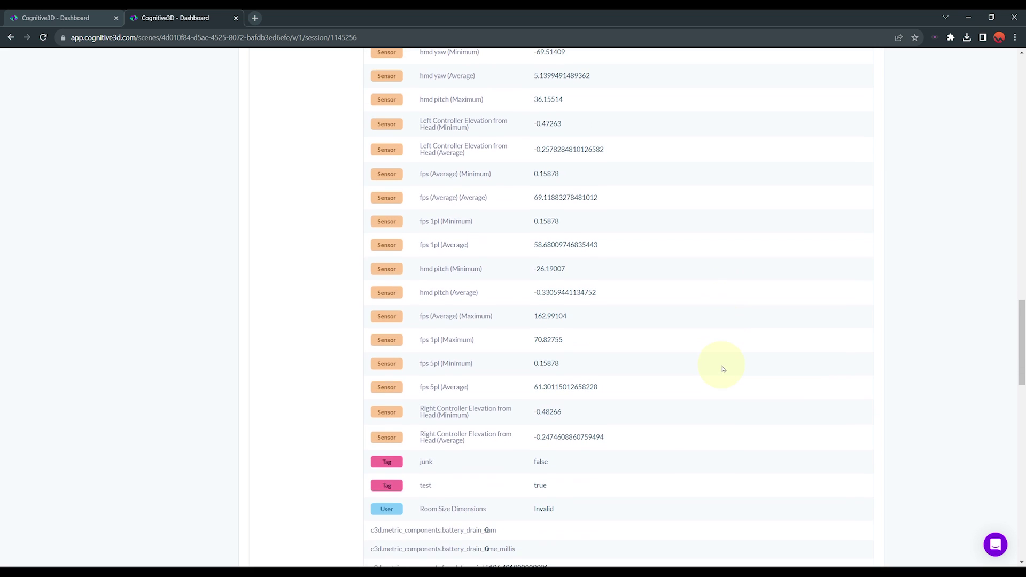
scroll(442, 200, up, 1)
scroll(533, 324, down, 12)
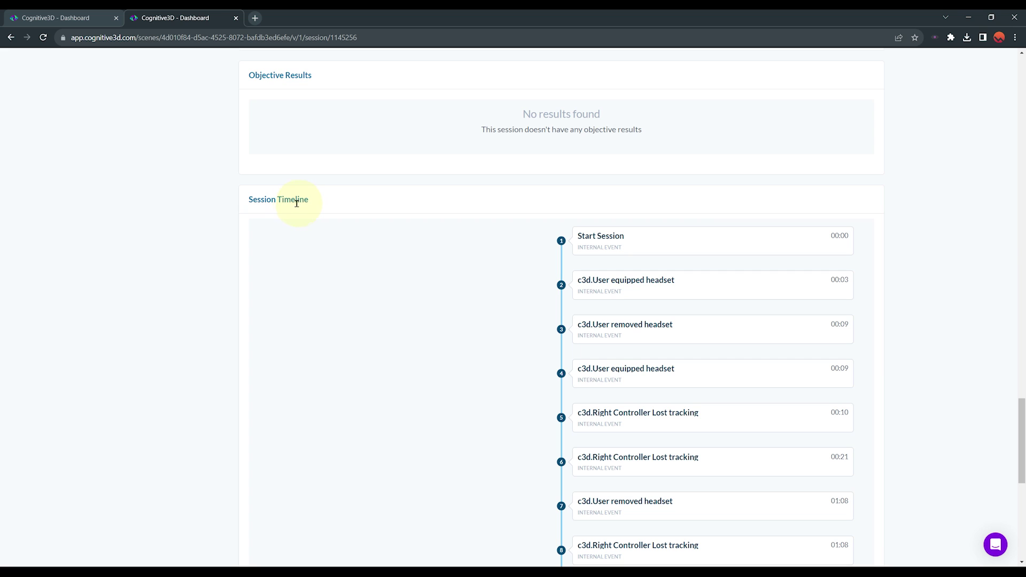
Step: Review the session timeline, then launch the session's replay in Scene Explorer
scroll(454, 298, down, 3)
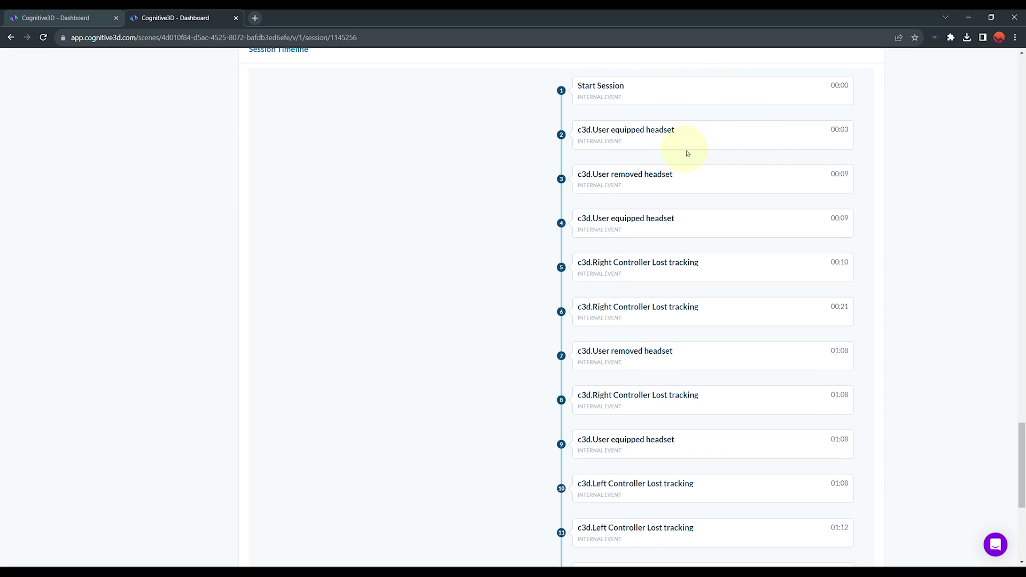
scroll(760, 283, down, 2)
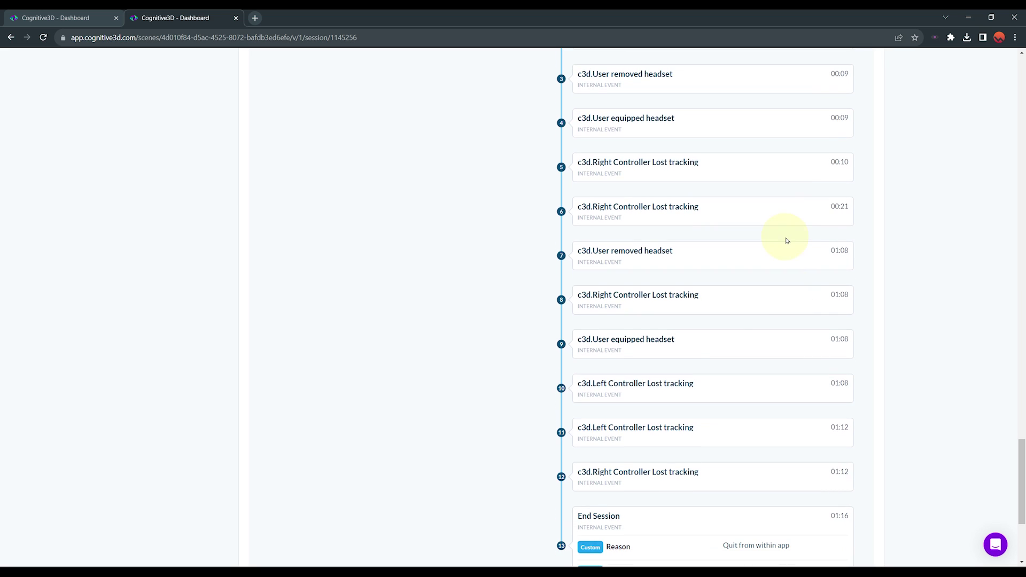
scroll(688, 404, down, 3)
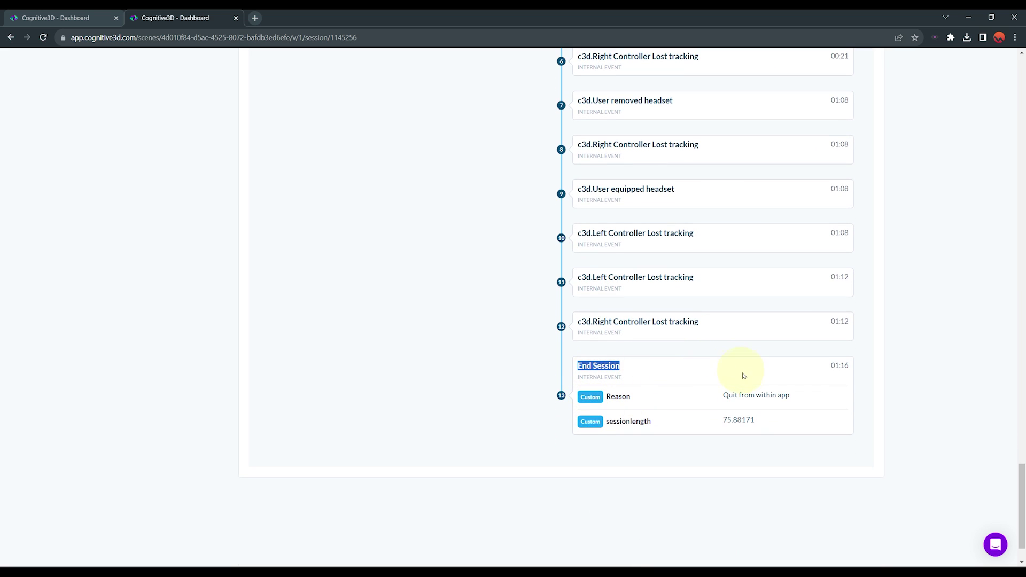
scroll(534, 399, up, 20)
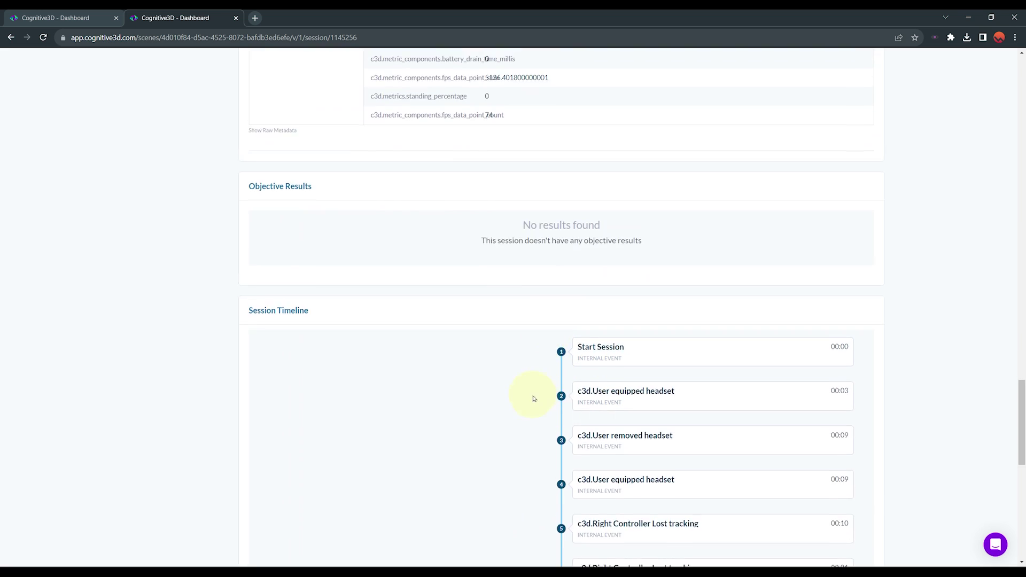
scroll(601, 425, up, 20)
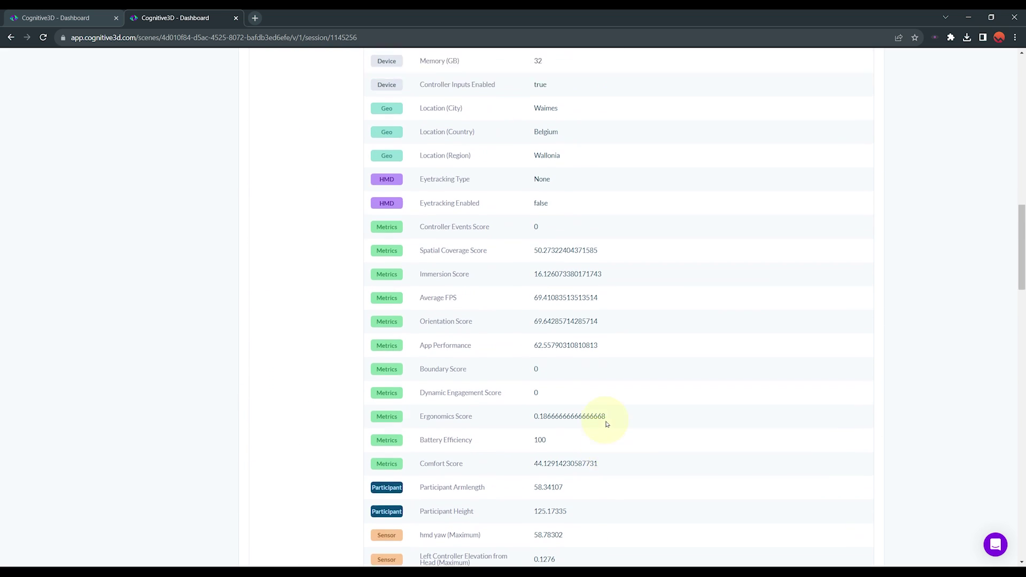
scroll(606, 424, up, 1)
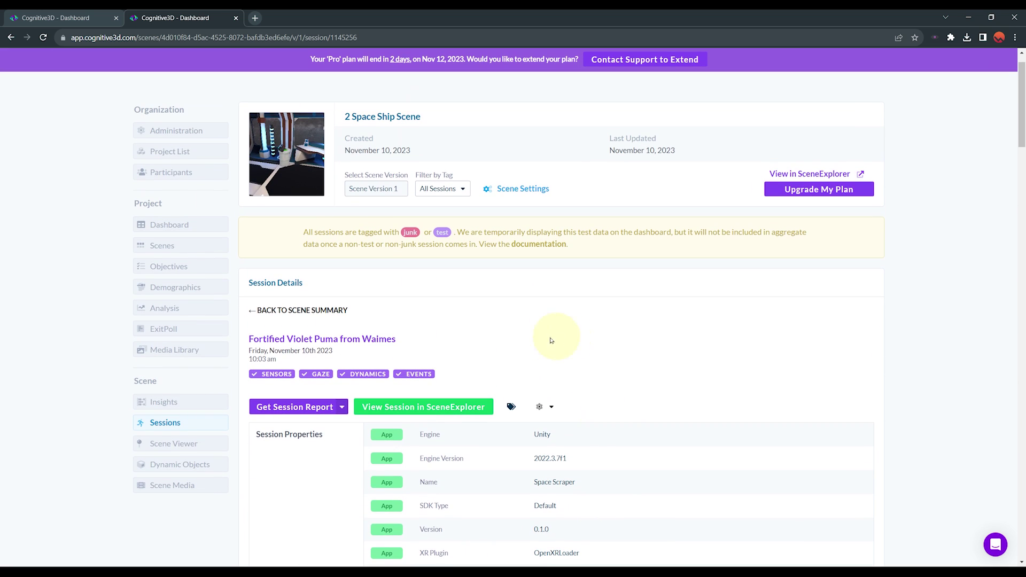
click(421, 411)
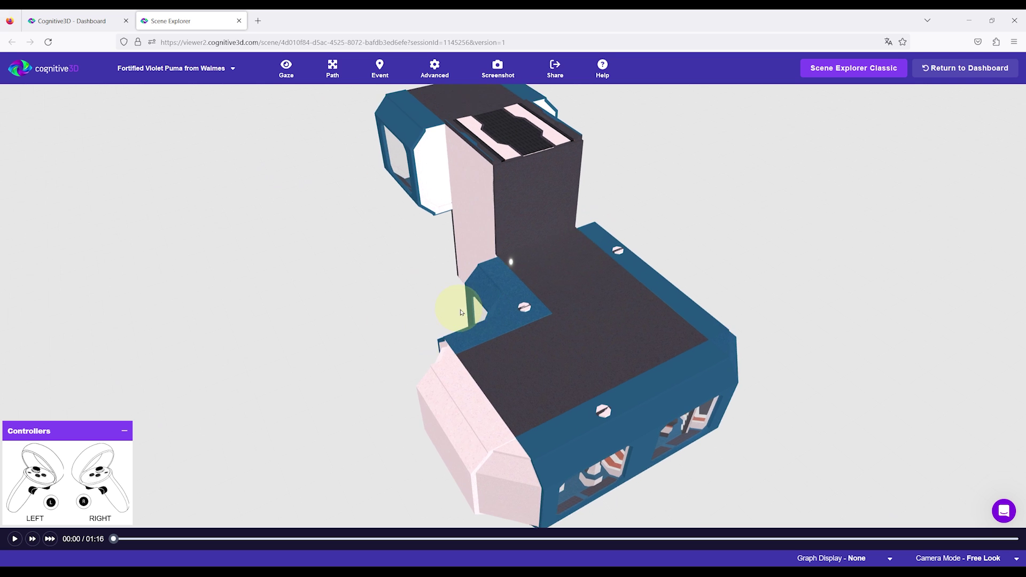
Step: Orbit and zoom the replay camera inside the ship to inspect the avatar and gaze heatmaps up to 01:06
drag(462, 295, 517, 343)
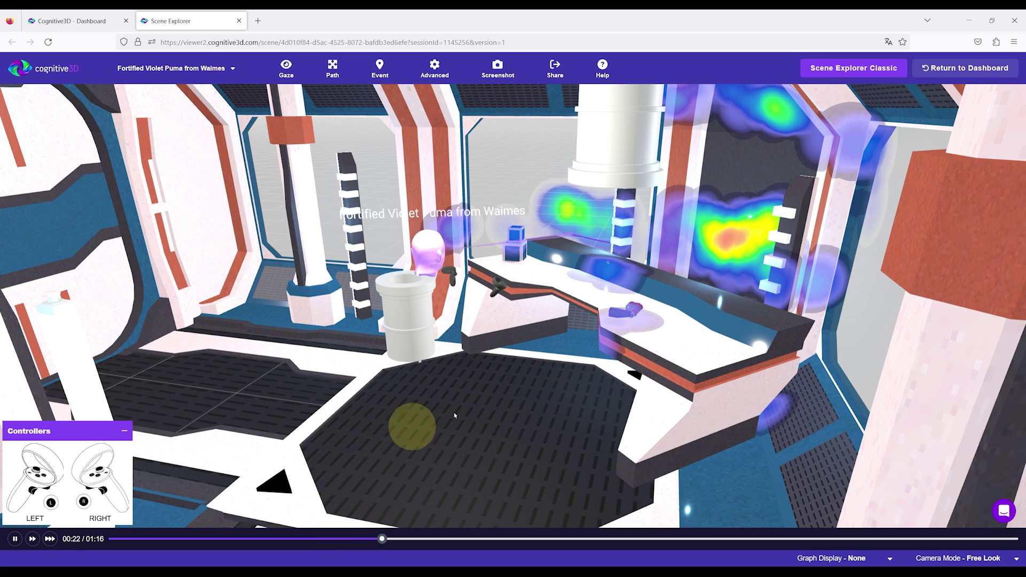
drag(407, 337, 427, 310)
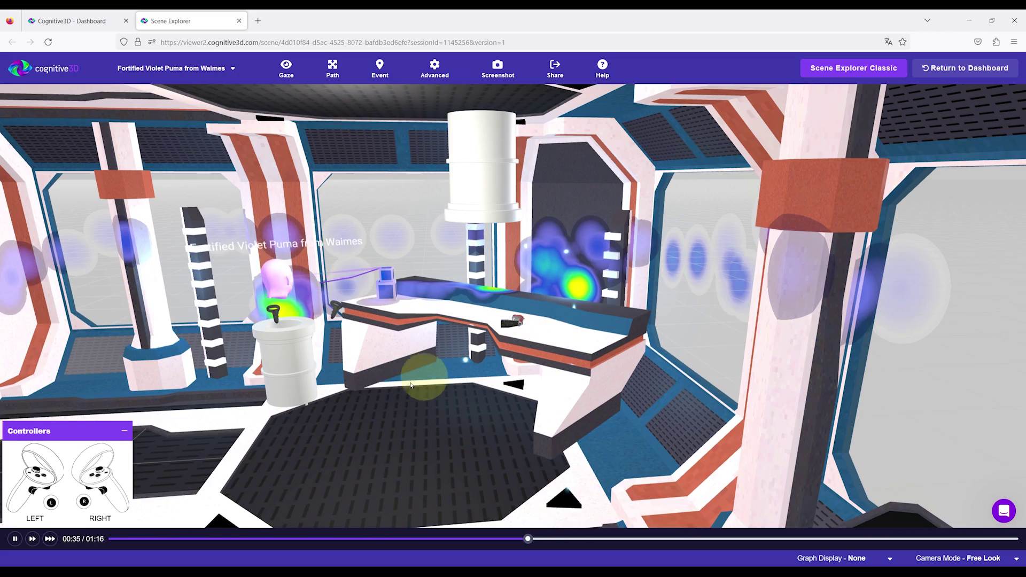
drag(406, 353, 110, 480)
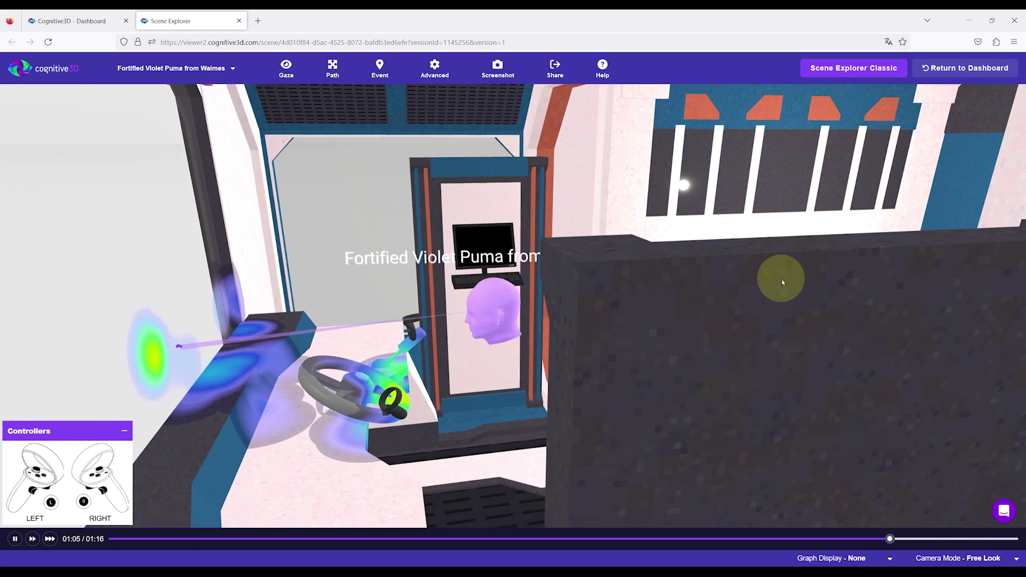
scroll(782, 279, down, 5)
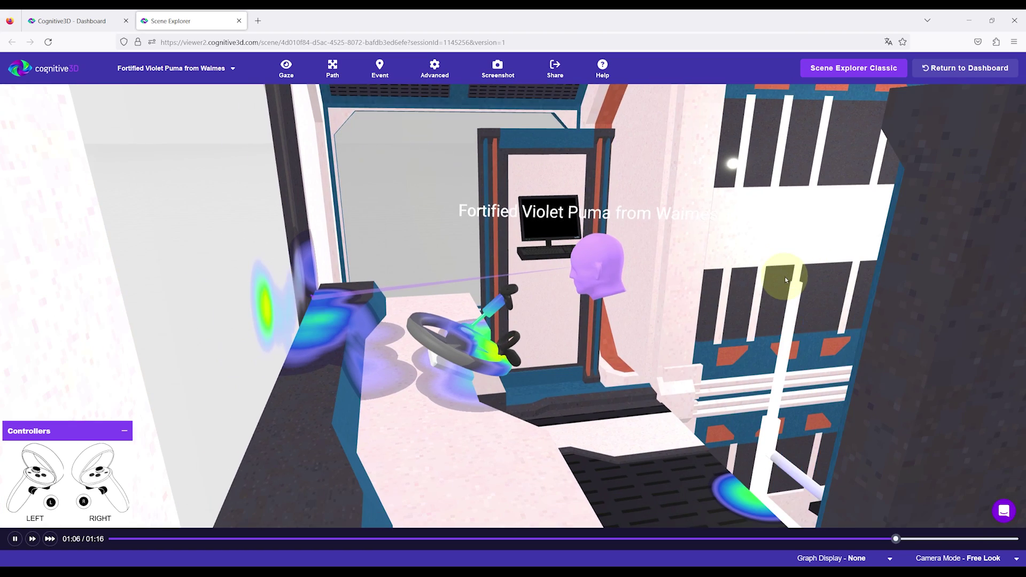